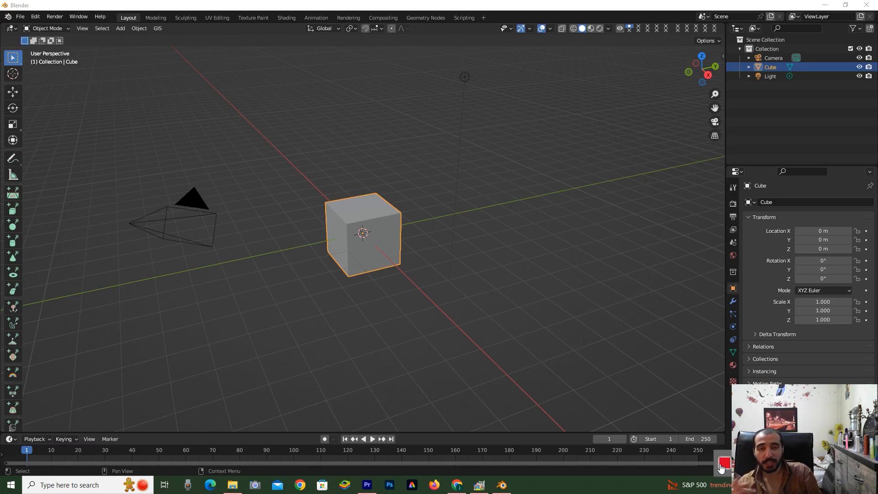
Delete the default cube and add a new mesh cube at the world origin
{"action": "mouse_move", "coordinate": [702, 68]}
{"action": "left_mouse_down"}
{"action": "mouse_move", "coordinate": [672, 73]}
{"action": "mouse_move", "coordinate": [709, 72]}
{"action": "left_mouse_up"}
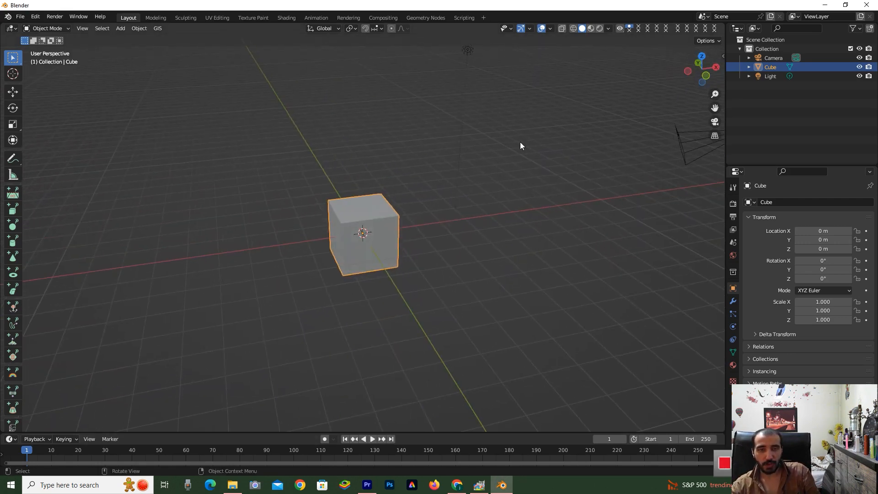
{"action": "scroll", "coordinate": [527, 140], "scroll_direction": "up", "scroll_amount": 2}
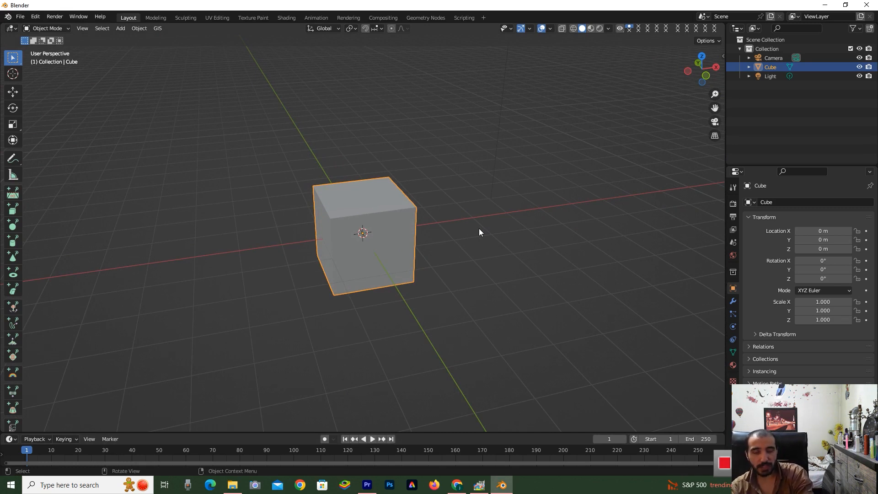
{"action": "key", "text": "Delete"}
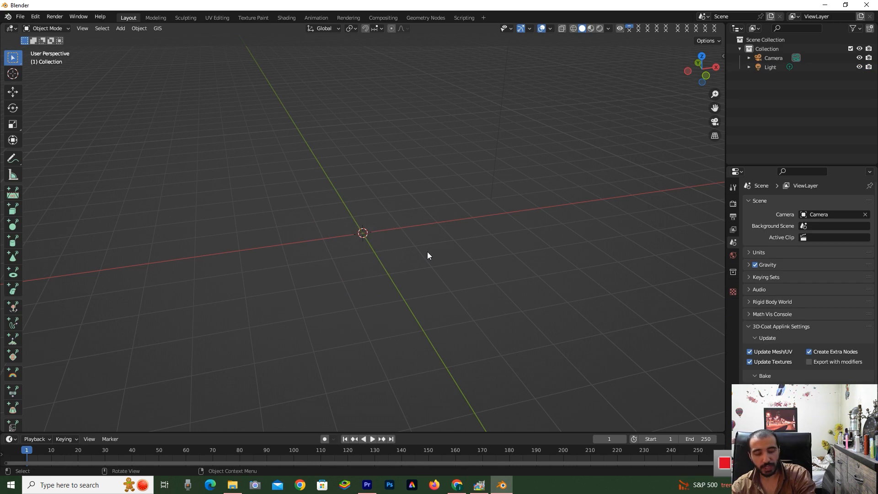
{"action": "key", "text": "shift+a"}
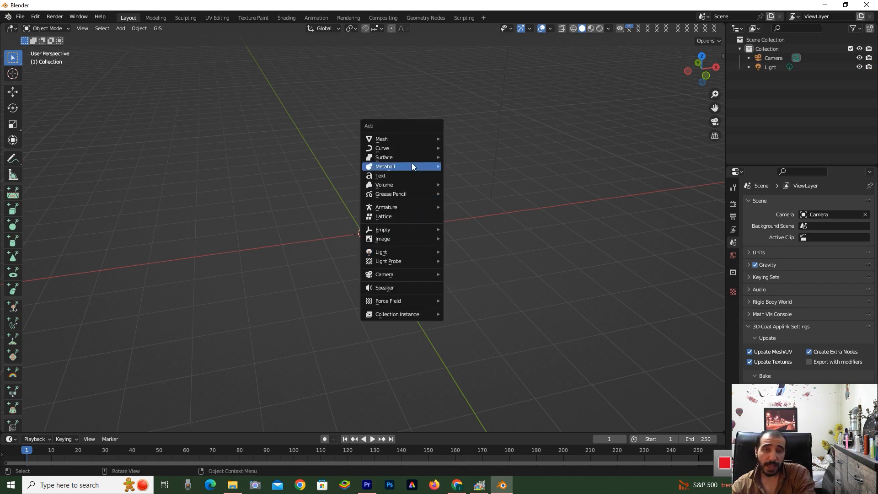
{"action": "mouse_move", "coordinate": [431, 140]}
{"action": "left_click", "coordinate": [466, 147]}
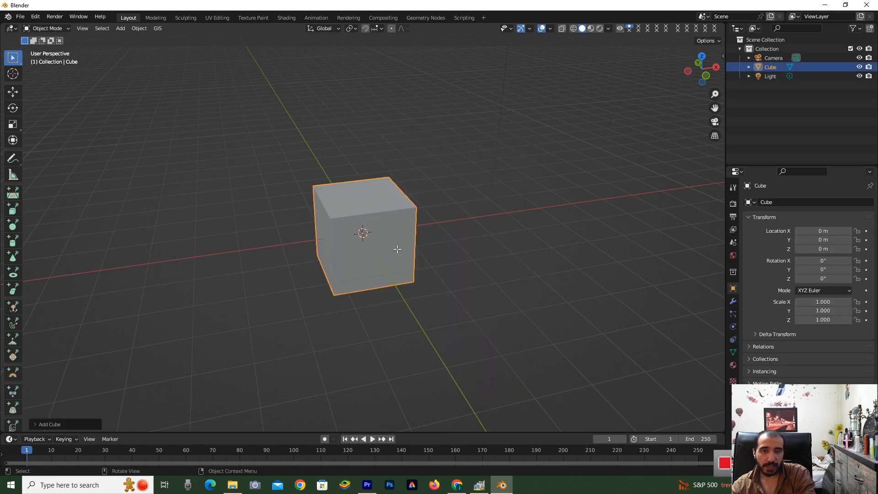
In Edit Mode with face selection, extrude the cube's top face in place and scale it inward to leave a narrow rim
{"action": "key", "text": "Tab"}
{"action": "left_click_drag", "start_coordinate": [698, 76], "coordinate": [605, 84]}
{"action": "left_click", "coordinate": [96, 28]}
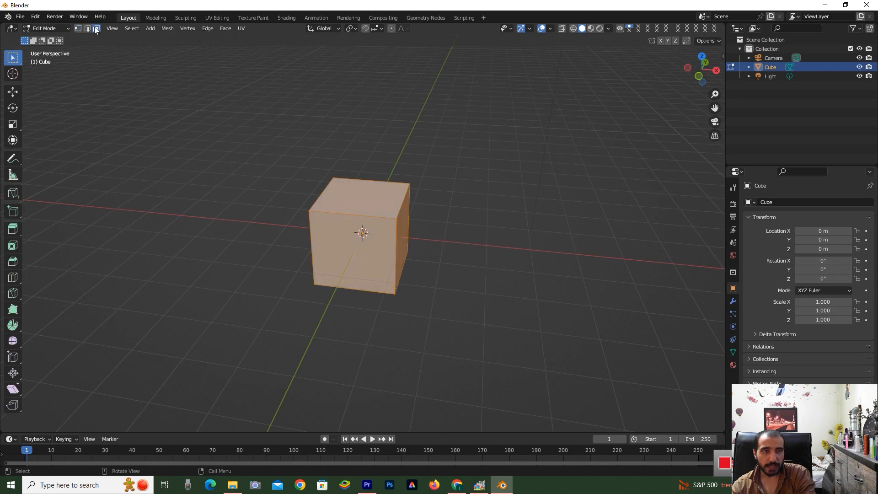
{"action": "left_click", "coordinate": [358, 201]}
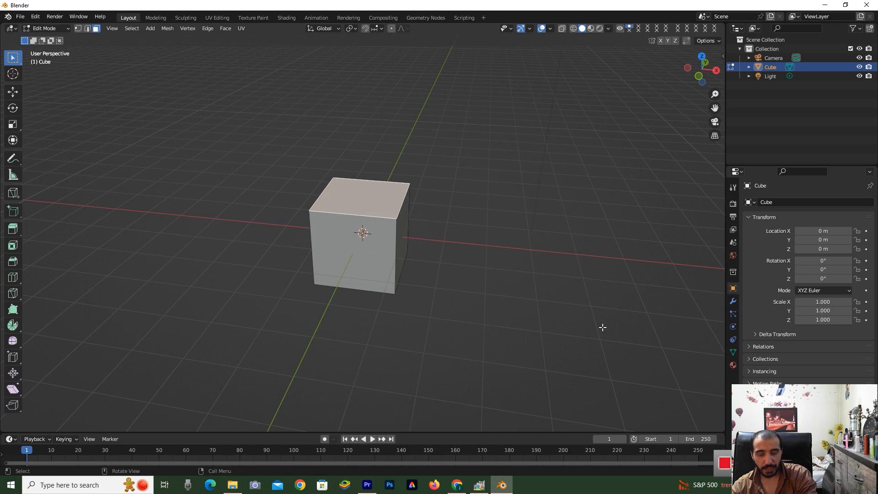
{"action": "key", "text": "e"}
{"action": "key", "text": "Escape"}
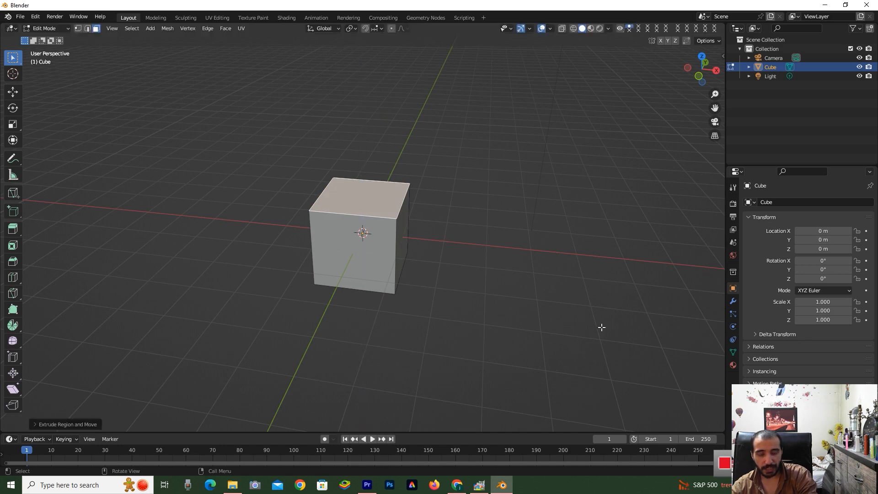
{"action": "key", "text": "s"}
{"action": "left_click", "coordinate": [547, 303]}
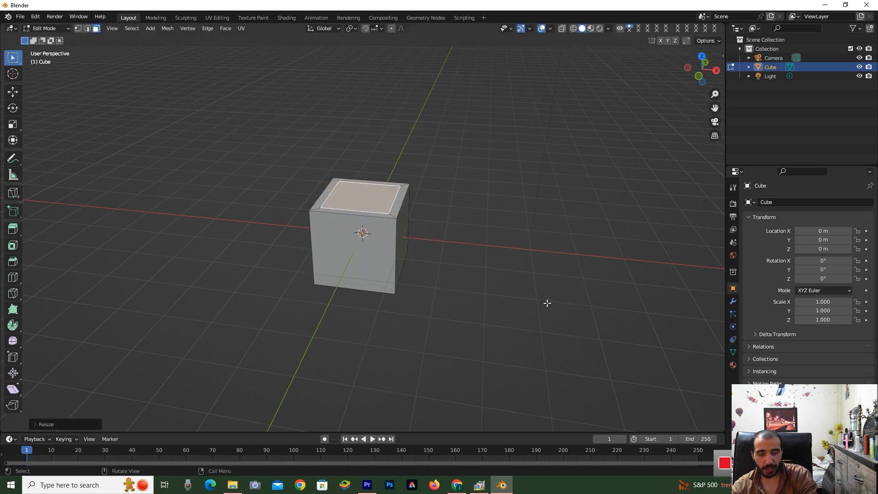
Extrude the inner top face, raise it above the cube, and scale it nearly to a point to form a pyramid roof
{"action": "key", "text": "e"}
{"action": "key", "text": "Escape"}
{"action": "left_click", "coordinate": [13, 92]}
{"action": "left_click_drag", "start_coordinate": [360, 171], "coordinate": [365, 122]}
{"action": "key", "text": "s"}
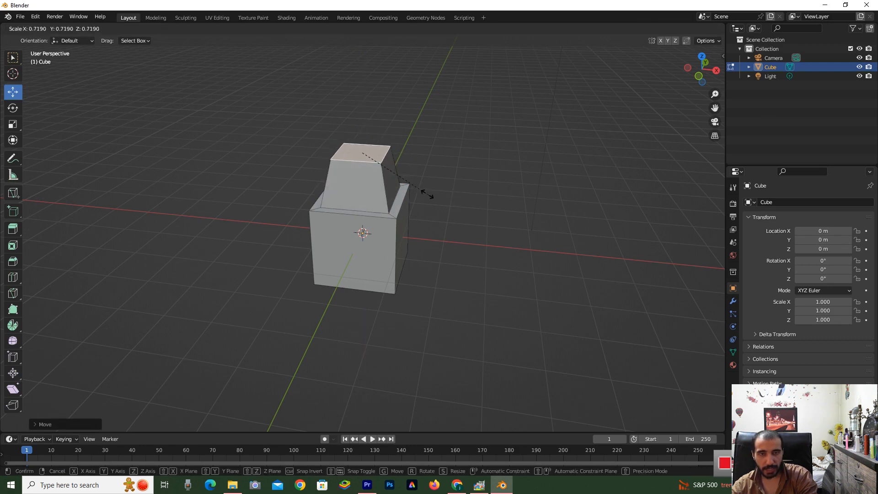
{"action": "left_click", "coordinate": [376, 158]}
{"action": "left_click", "coordinate": [484, 233]}
Add two evenly spaced vertical loop cuts across the front wall and roof without sliding them
{"action": "mouse_move", "coordinate": [696, 83]}
{"action": "left_mouse_down"}
{"action": "mouse_move", "coordinate": [681, 85]}
{"action": "mouse_move", "coordinate": [706, 78]}
{"action": "mouse_move", "coordinate": [689, 86]}
{"action": "left_mouse_up"}
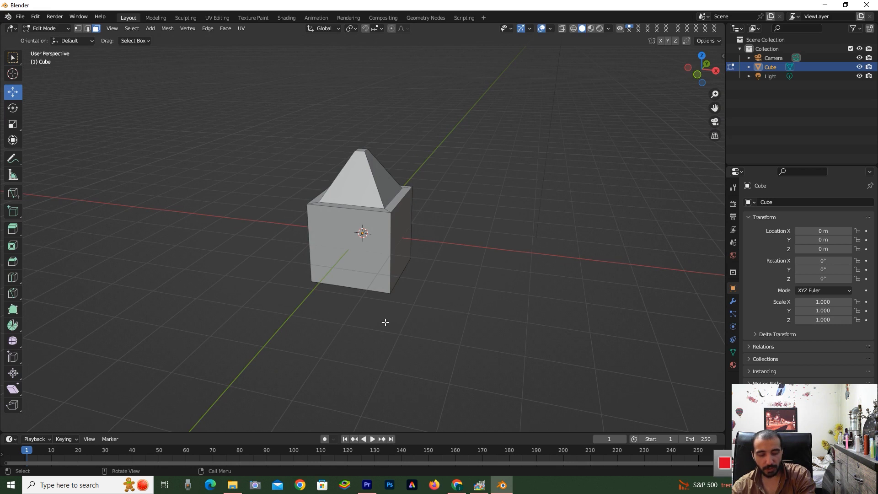
{"action": "key", "text": "ctrl+r"}
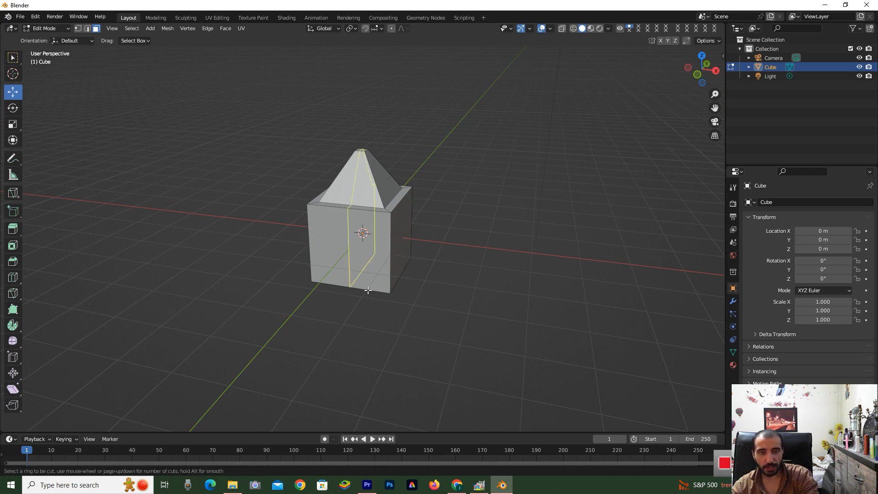
{"action": "scroll", "coordinate": [354, 270], "scroll_direction": "up", "scroll_amount": 1}
{"action": "left_click", "coordinate": [354, 270]}
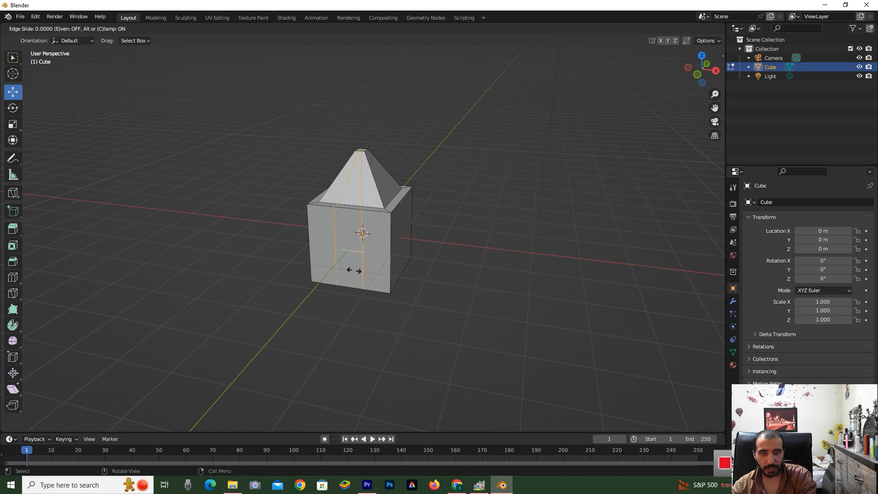
{"action": "right_click", "coordinate": [351, 275]}
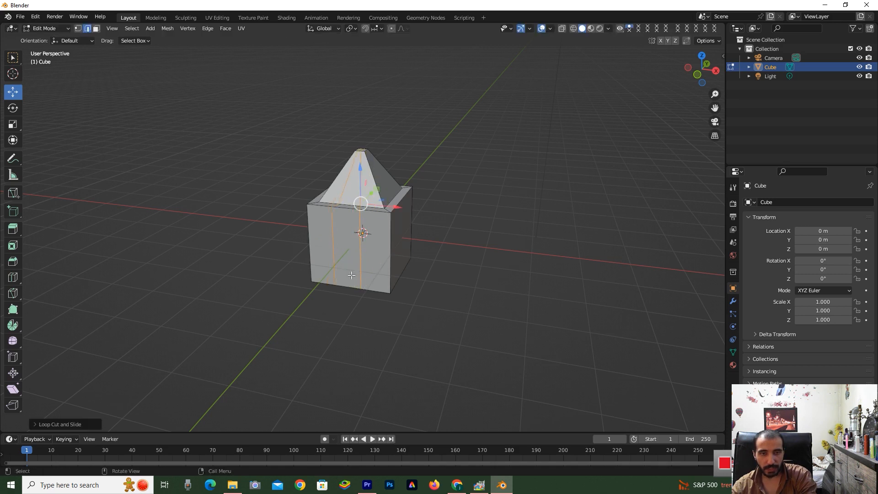
{"action": "left_click", "coordinate": [424, 276]}
Add one horizontal loop cut around the middle of the house walls without sliding it
{"action": "key", "text": "ctrl+r"}
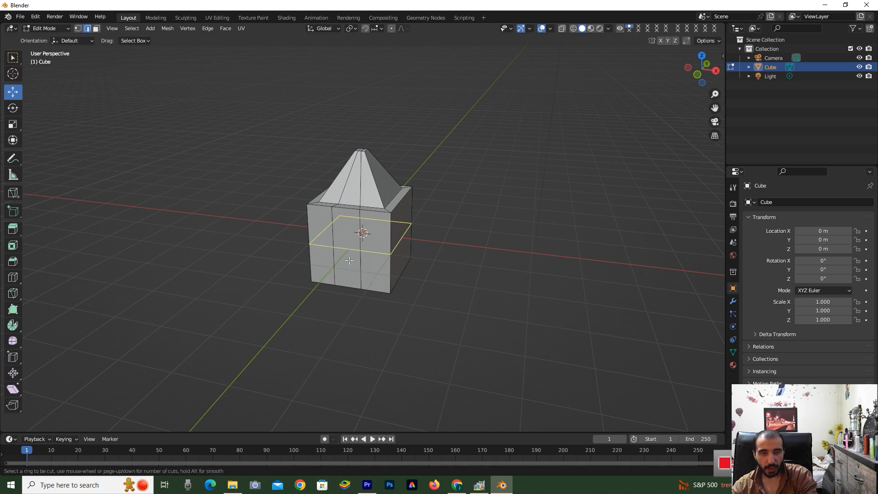
{"action": "left_click", "coordinate": [341, 254]}
{"action": "right_click", "coordinate": [342, 253]}
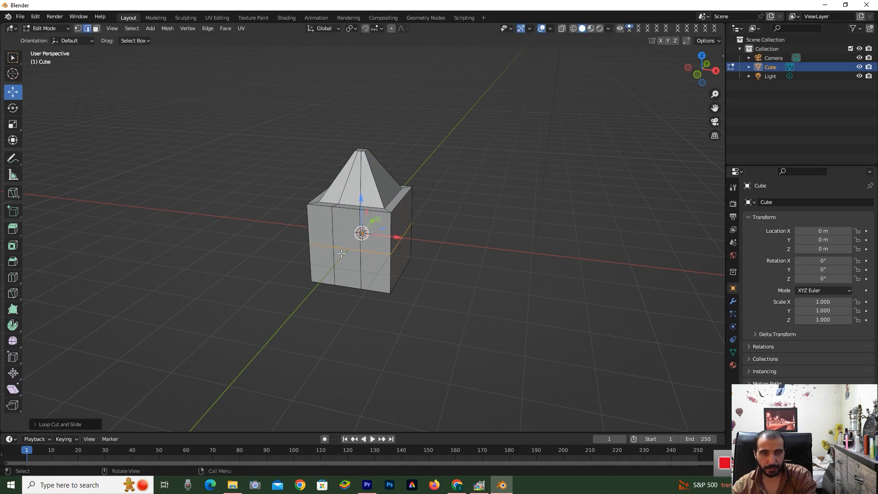
{"action": "left_click", "coordinate": [474, 259]}
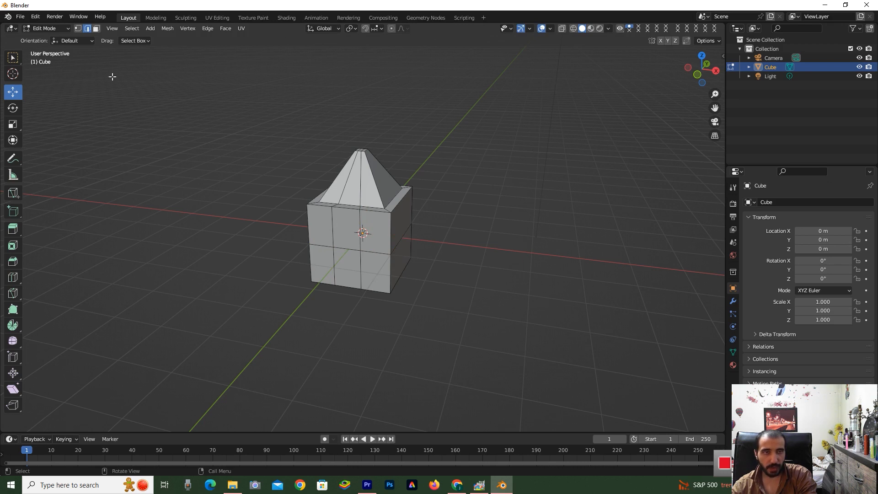
Bevel the lower middle face of the front wall by about 0.06 m to create a door frame
{"action": "left_click", "coordinate": [95, 29]}
{"action": "scroll", "coordinate": [303, 251], "scroll_direction": "up", "scroll_amount": 2}
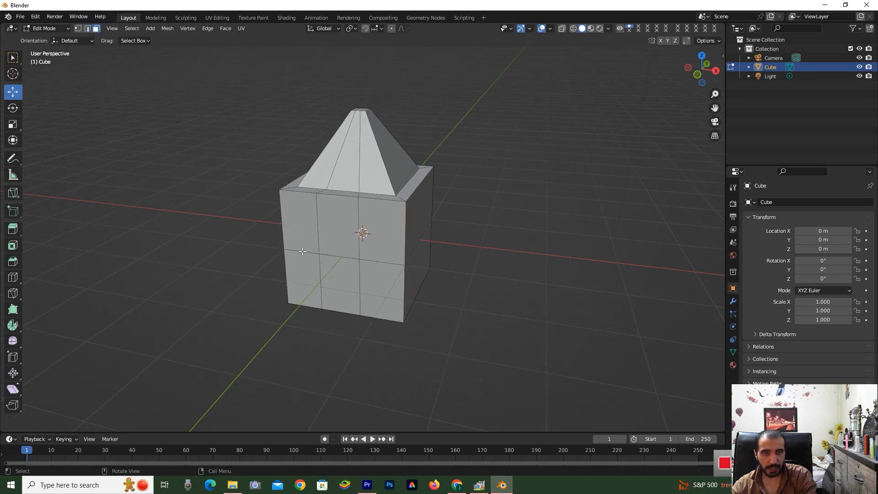
{"action": "left_click", "coordinate": [341, 277]}
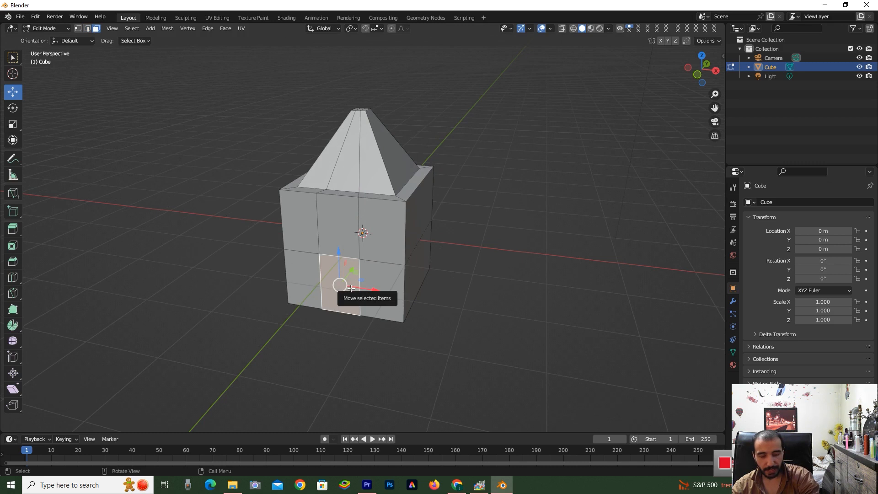
{"action": "key", "text": "i"}
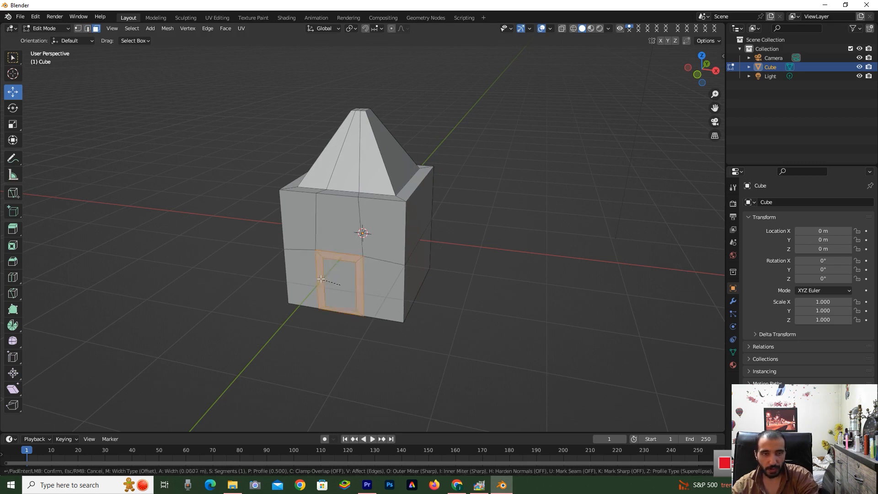
{"action": "left_click", "coordinate": [327, 279]}
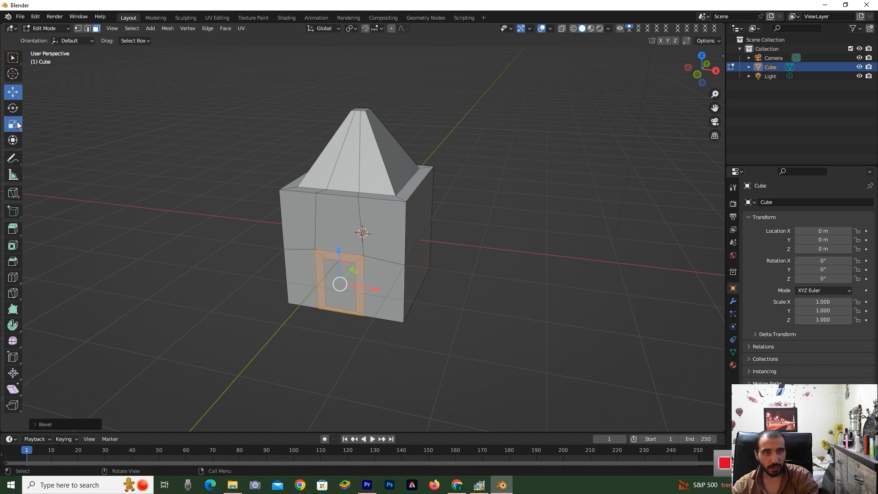
{"action": "left_click", "coordinate": [173, 190]}
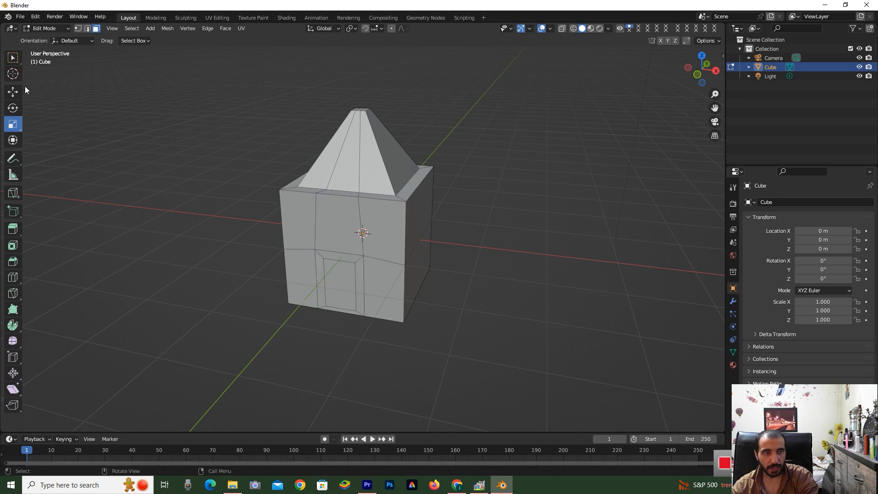
Extrude the inner door face and push it along the Y axis into the house to recess the doorway
{"action": "left_click", "coordinate": [335, 292]}
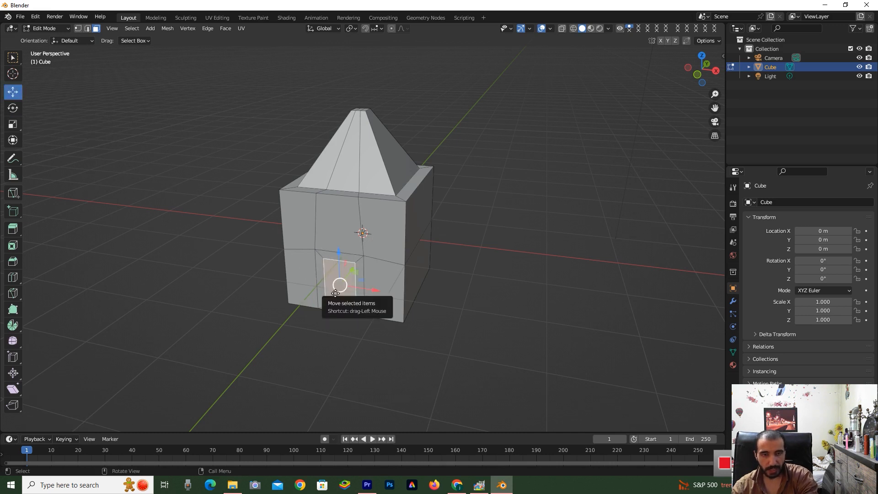
{"action": "key", "text": "e"}
{"action": "right_click", "coordinate": [338, 293]}
{"action": "left_click_drag", "start_coordinate": [350, 276], "coordinate": [357, 270]}
{"action": "left_click", "coordinate": [482, 289]}
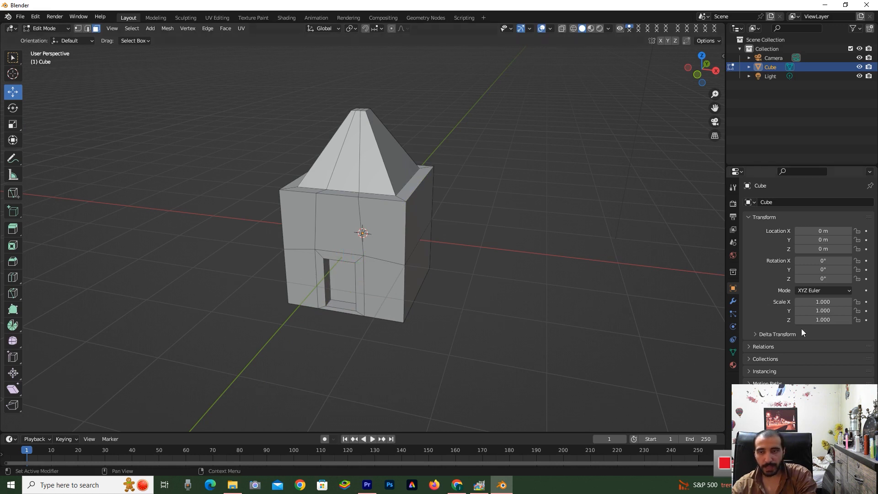
Switch to the Shading workspace and create a new material for the house
{"action": "left_click", "coordinate": [733, 365]}
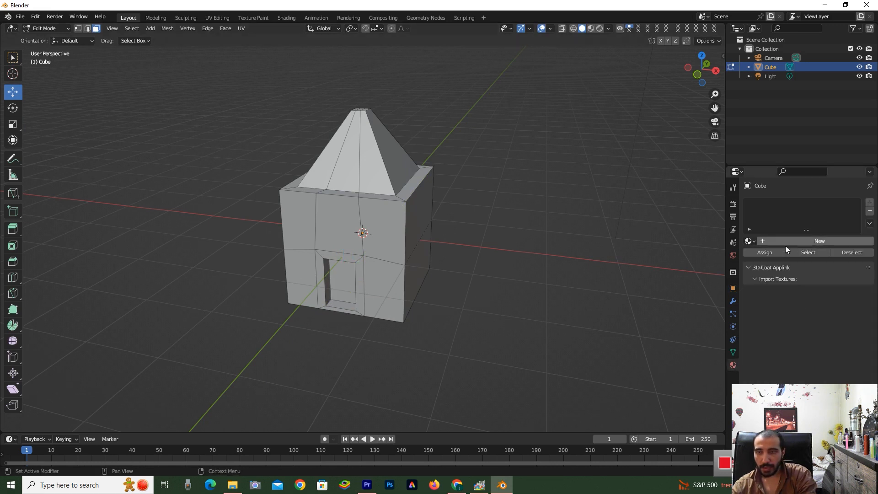
{"action": "left_click", "coordinate": [600, 29]}
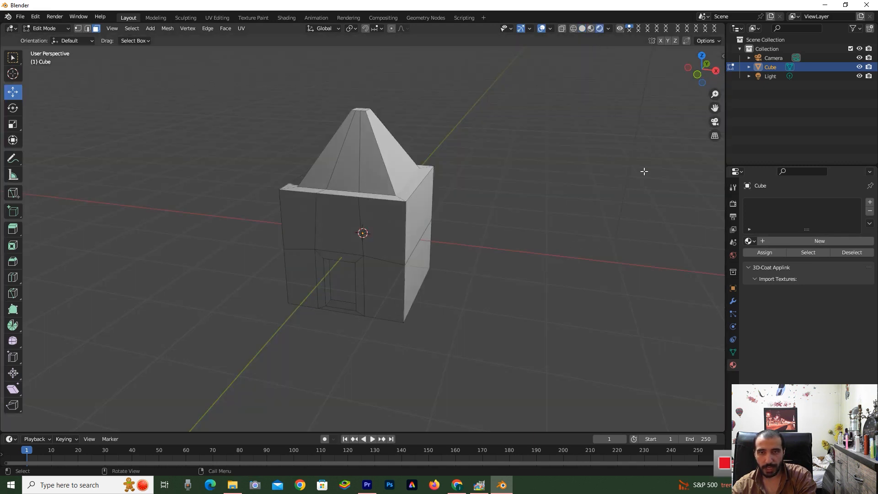
{"action": "left_click", "coordinate": [286, 18]}
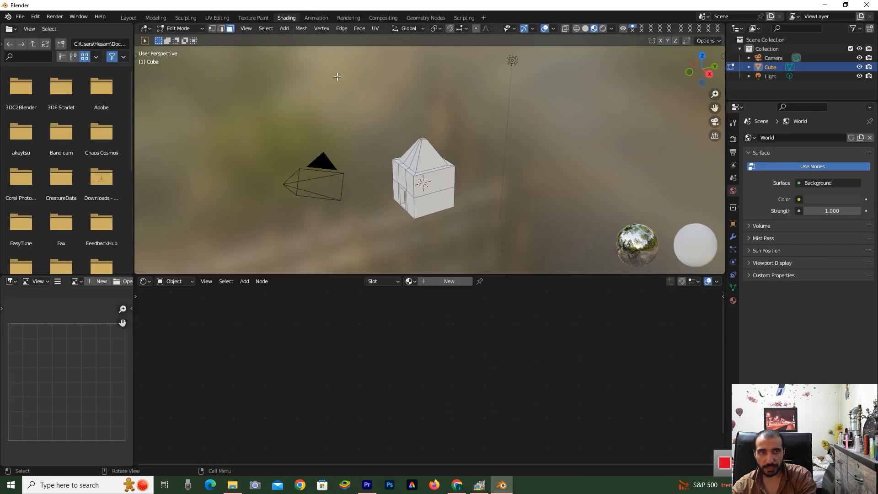
{"action": "left_click_drag", "start_coordinate": [695, 77], "coordinate": [526, 221]}
{"action": "left_click", "coordinate": [465, 280]}
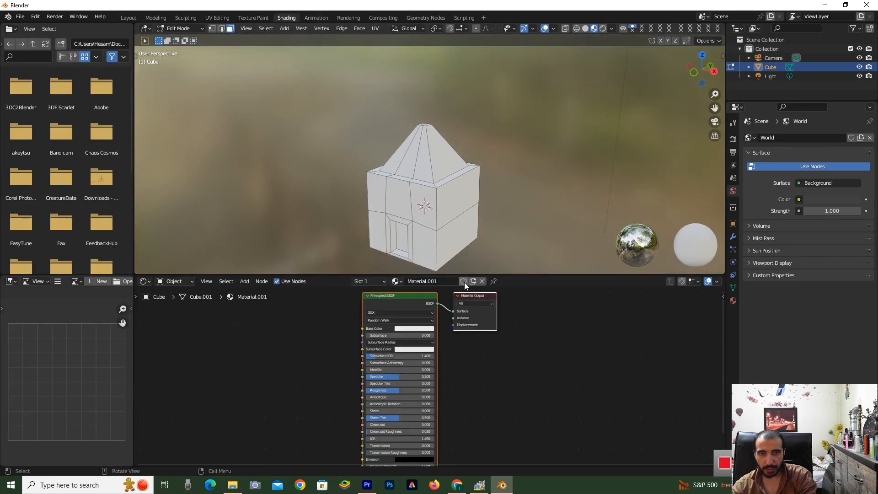
Delete the material's Principled BSDF node and set the 3D viewport to solid shading
{"action": "left_click", "coordinate": [409, 307]}
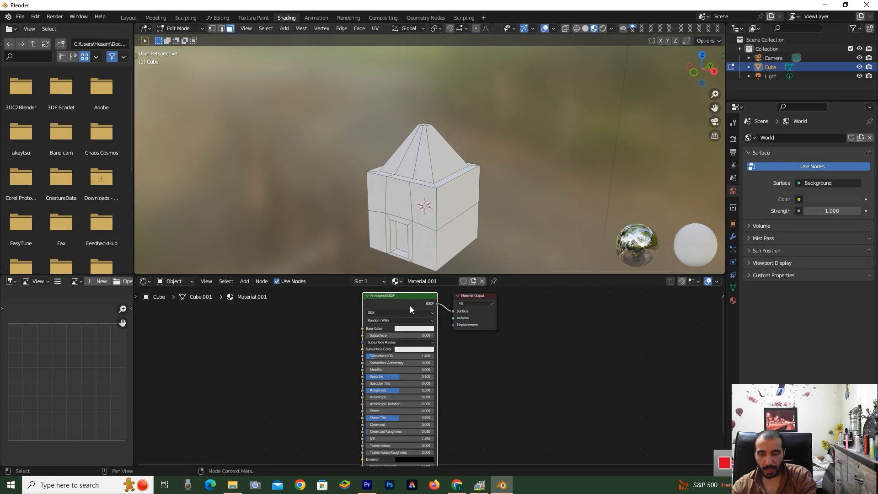
{"action": "key", "text": "Delete"}
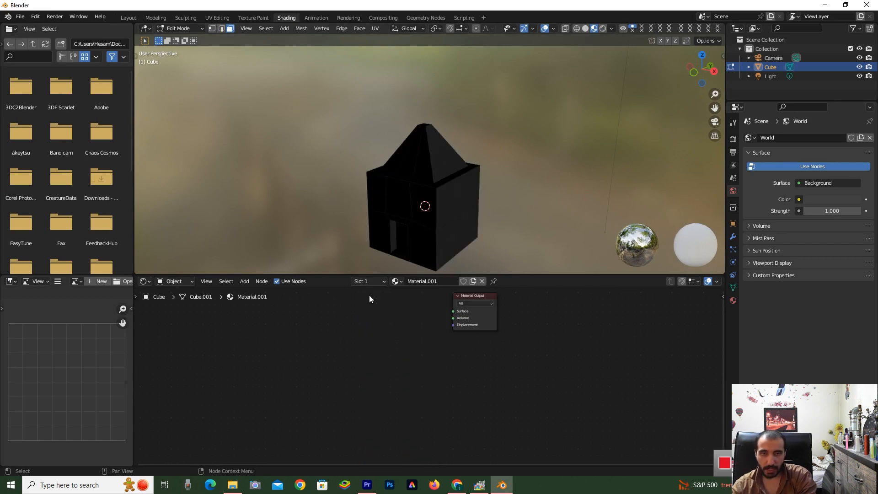
{"action": "left_click", "coordinate": [245, 281]}
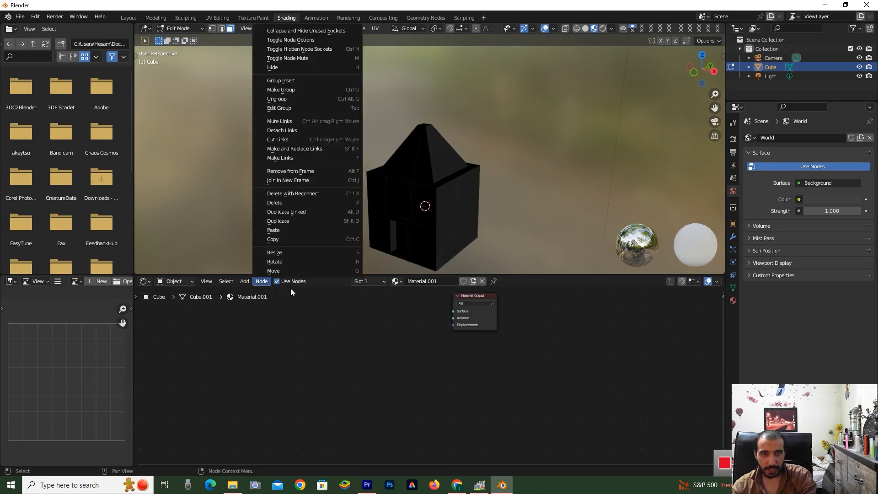
{"action": "key", "text": "Escape"}
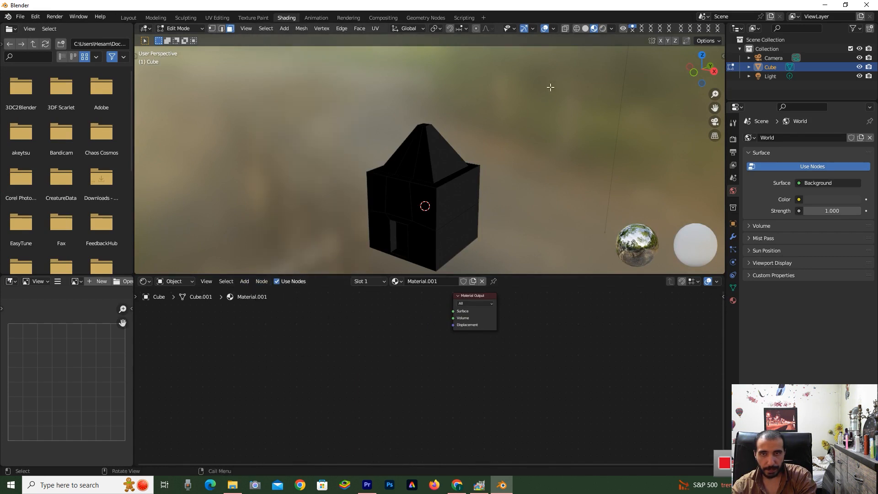
{"action": "left_click", "coordinate": [585, 28]}
Add a Glass BSDF shader node and connect its BSDF output to the Material Output's Surface input
{"action": "left_click", "coordinate": [250, 283]}
{"action": "mouse_move", "coordinate": [269, 322]}
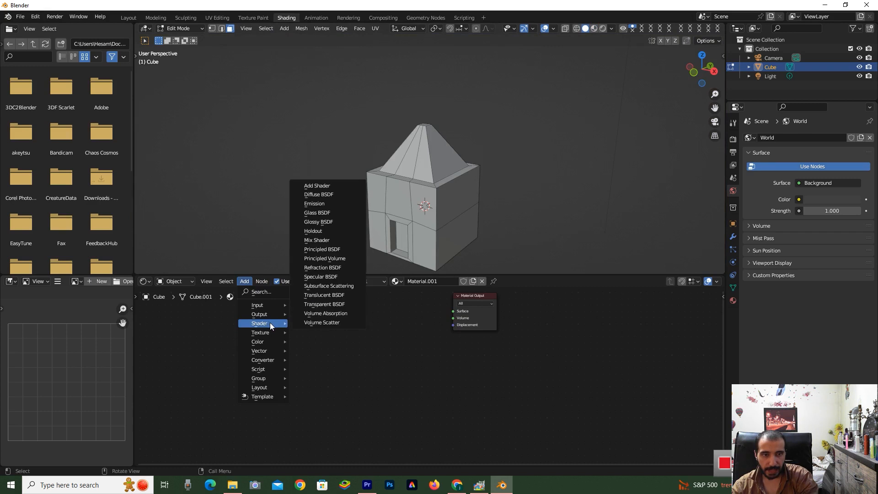
{"action": "left_click", "coordinate": [331, 213]}
{"action": "left_click", "coordinate": [371, 315]}
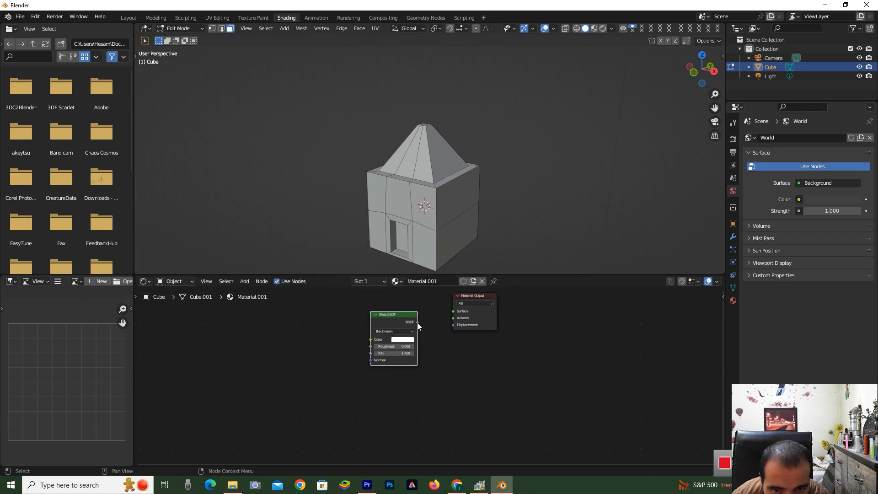
{"action": "left_click_drag", "start_coordinate": [417, 322], "coordinate": [453, 311]}
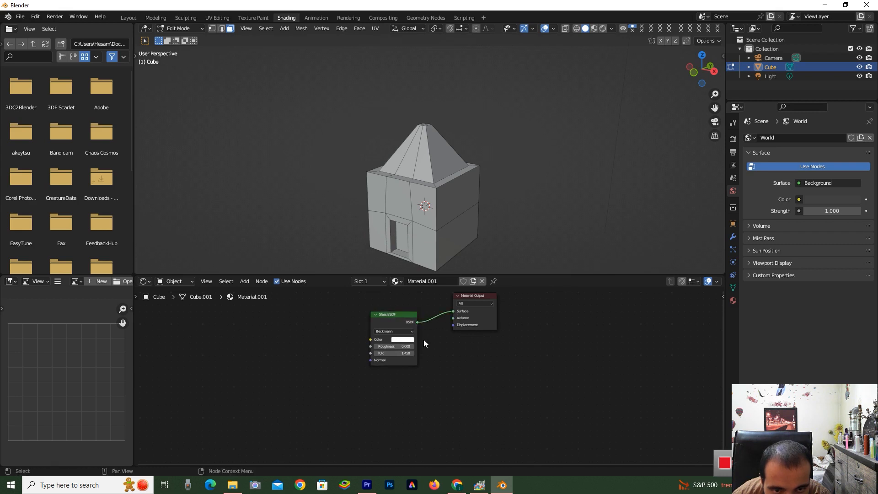
Select all front wall faces around the door frame plus the upper and lower faces of the adjacent side wall
{"action": "scroll", "coordinate": [437, 270], "scroll_direction": "up", "scroll_amount": 1}
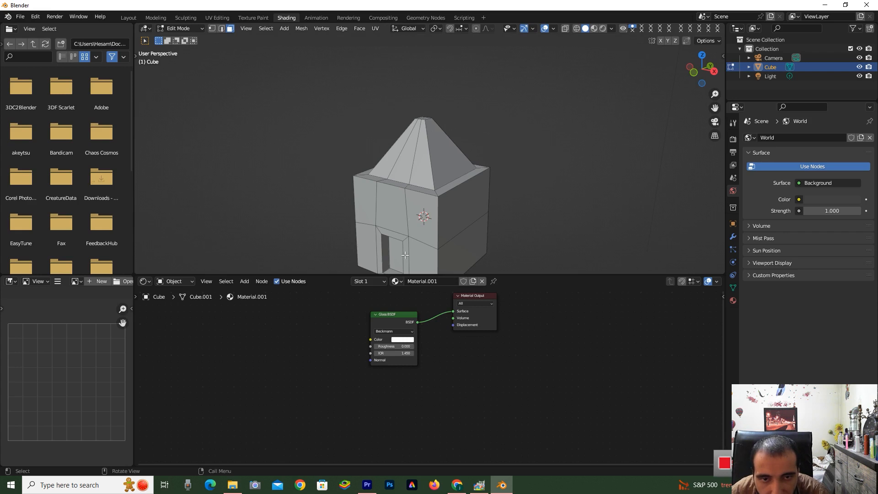
{"action": "scroll", "coordinate": [452, 193], "scroll_direction": "down", "scroll_amount": 1}
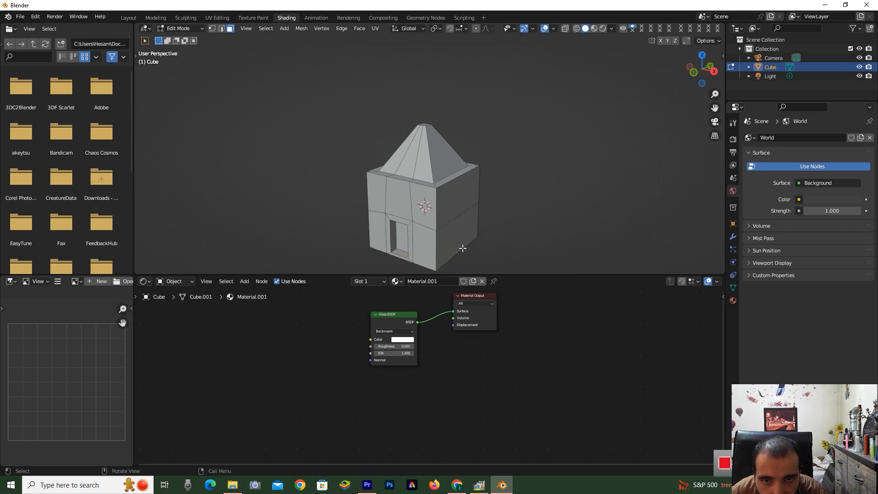
{"action": "left_click", "coordinate": [380, 206]}
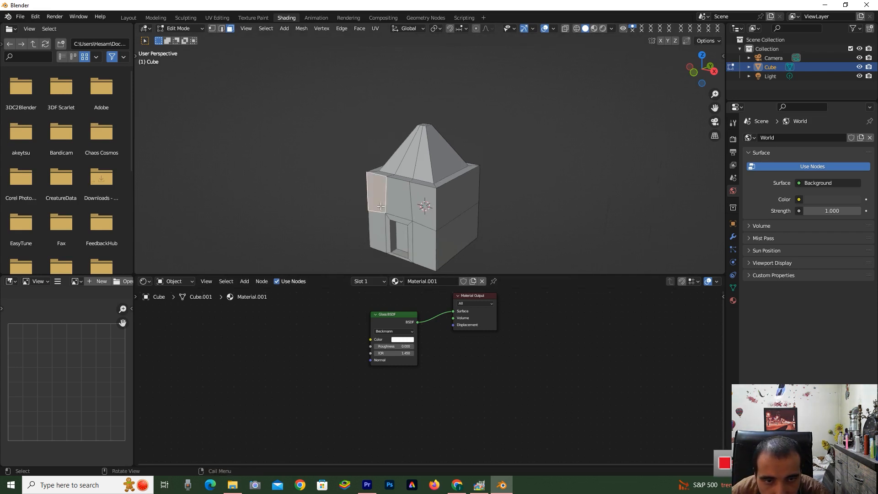
{"action": "left_click", "coordinate": [396, 253], "text": "shift"}
{"action": "left_click", "coordinate": [423, 247], "text": "shift"}
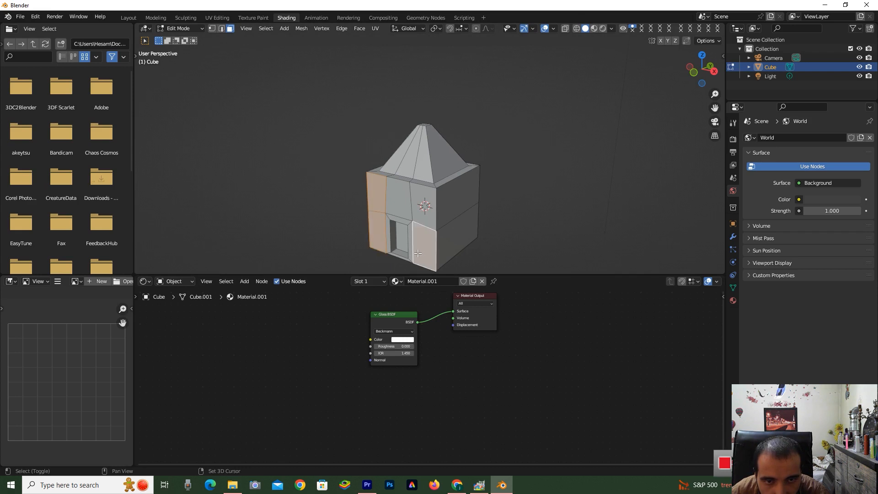
{"action": "left_click", "coordinate": [395, 203], "text": "shift"}
{"action": "left_click", "coordinate": [419, 199], "text": "shift"}
{"action": "left_click", "coordinate": [441, 207], "text": "shift"}
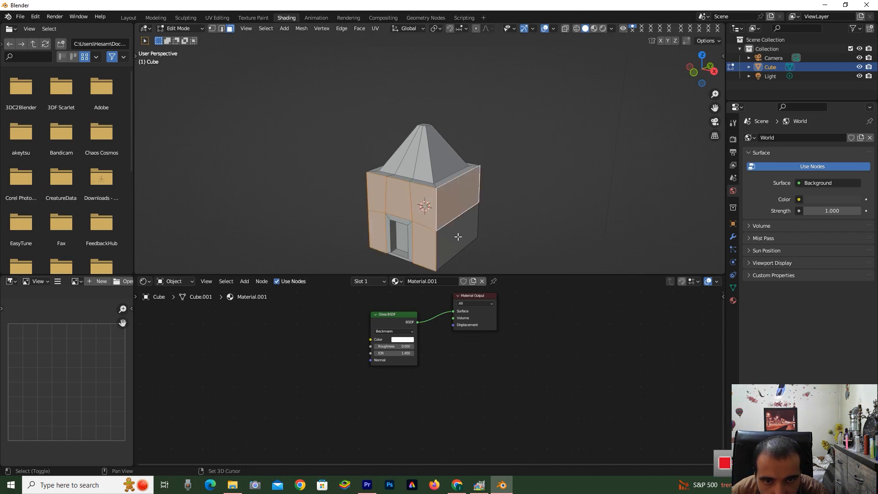
{"action": "left_click", "coordinate": [456, 236], "text": "shift"}
Add all six back wall faces and both faces of the remaining side wall to the selection
{"action": "left_click_drag", "start_coordinate": [702, 69], "coordinate": [603, 69]}
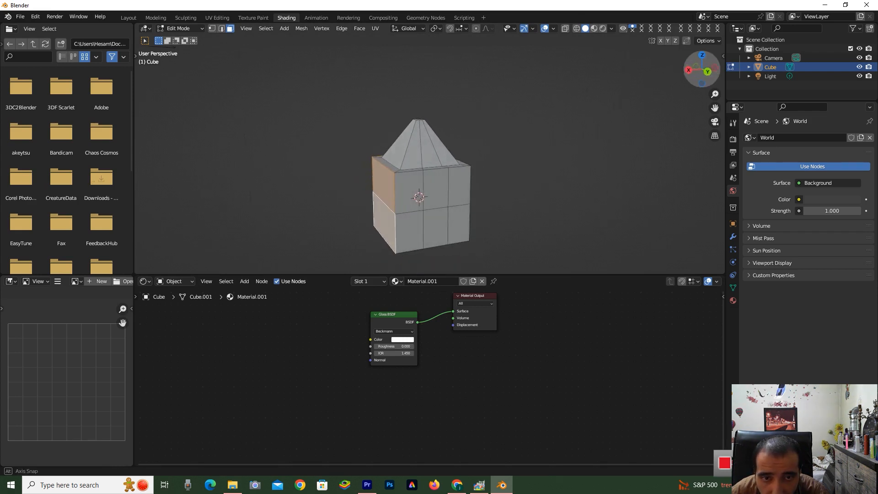
{"action": "left_click", "coordinate": [407, 190], "text": "shift"}
{"action": "left_click", "coordinate": [413, 225], "text": "shift"}
{"action": "left_click", "coordinate": [434, 228], "text": "shift"}
{"action": "left_click", "coordinate": [434, 188], "text": "shift"}
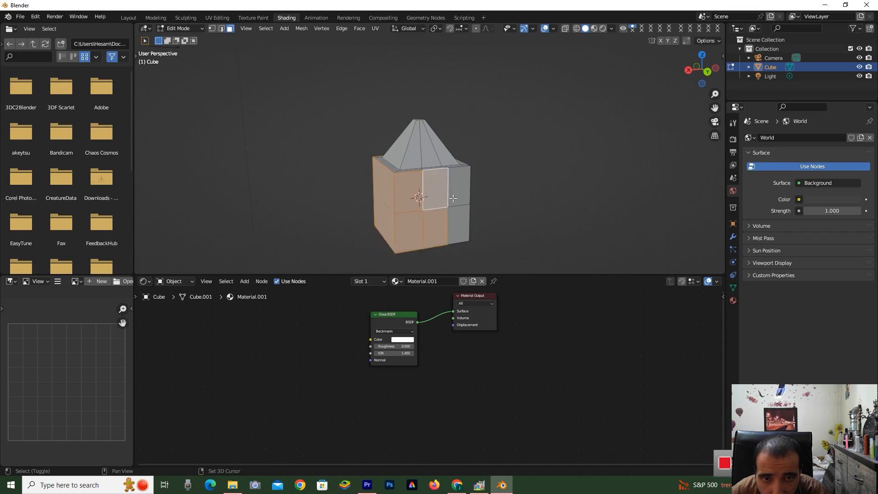
{"action": "left_click", "coordinate": [458, 187], "text": "shift"}
{"action": "left_click", "coordinate": [458, 225], "text": "shift"}
{"action": "left_click_drag", "start_coordinate": [697, 85], "coordinate": [583, 85]}
{"action": "left_click", "coordinate": [485, 194], "text": "shift"}
{"action": "left_click", "coordinate": [483, 226], "text": "shift"}
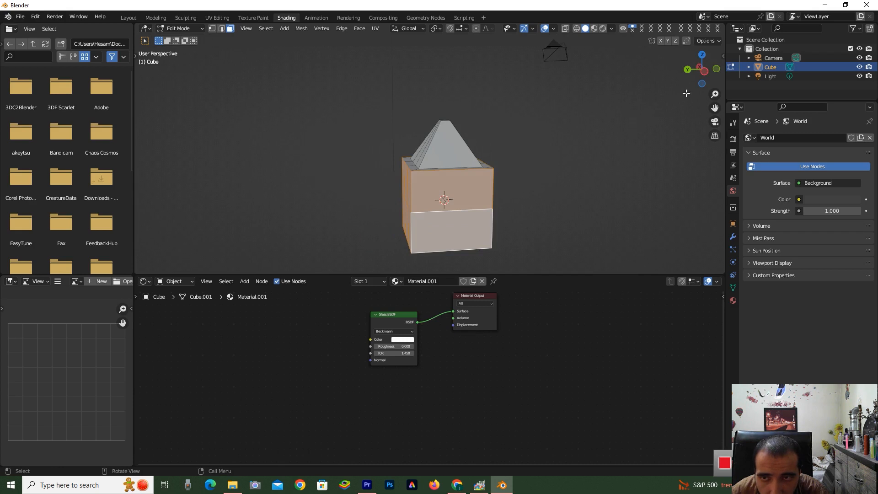
{"action": "key", "text": "alt+a"}
{"action": "left_click_drag", "start_coordinate": [704, 84], "coordinate": [627, 84]}
{"action": "key", "text": "ctrl+z"}
Switch the viewport to rendered shading and set the render engine to Cycles with GPU Compute as the device
{"action": "left_click_drag", "start_coordinate": [701, 69], "coordinate": [667, 69]}
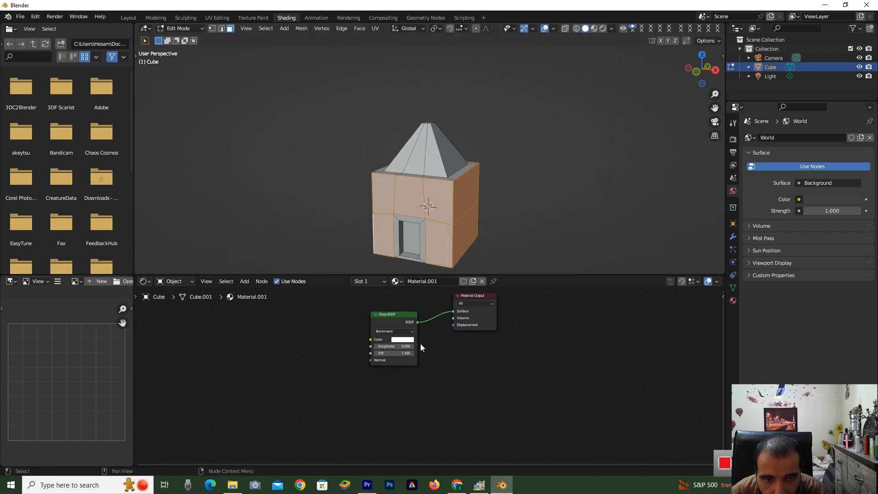
{"action": "left_click", "coordinate": [602, 29]}
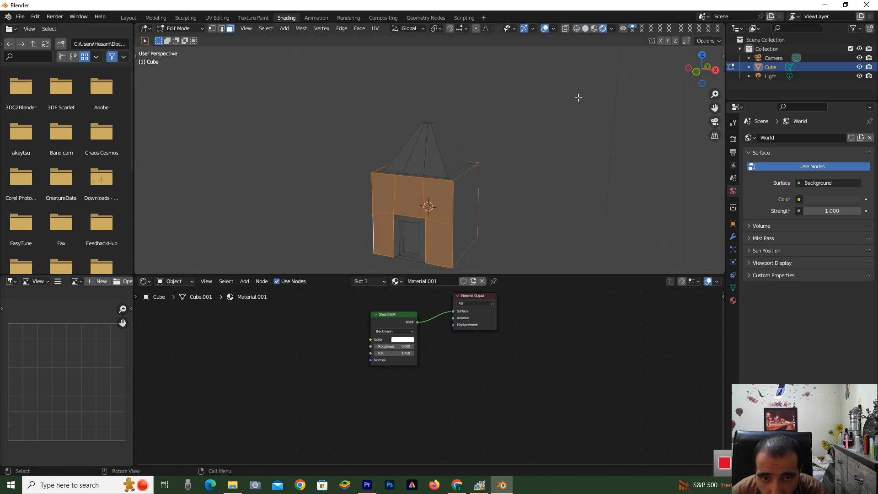
{"action": "left_click", "coordinate": [733, 139]}
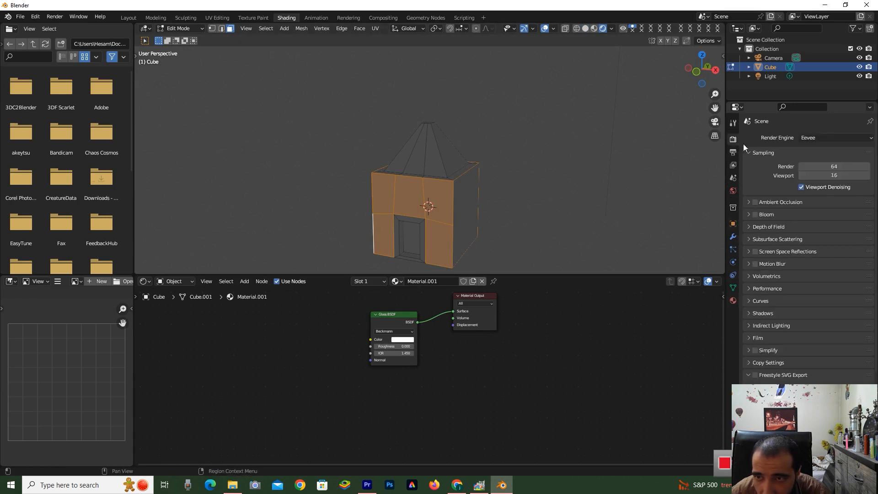
{"action": "left_click", "coordinate": [813, 138]}
{"action": "left_click", "coordinate": [814, 170]}
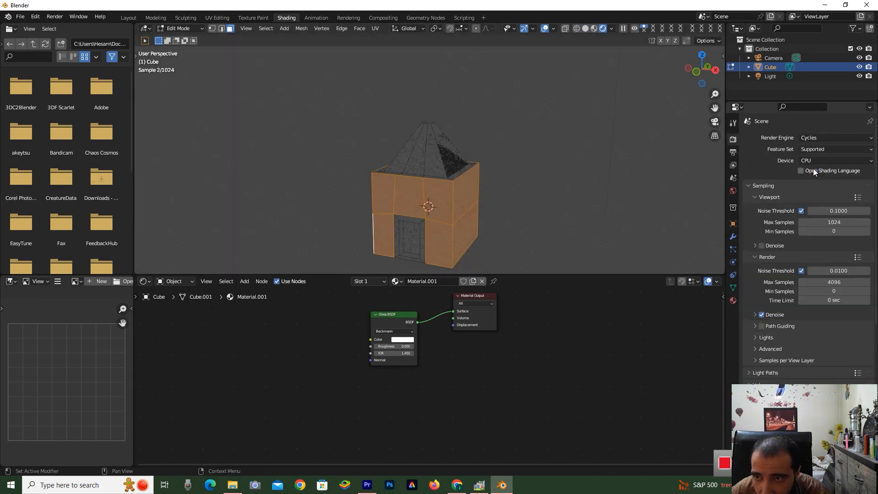
{"action": "left_click", "coordinate": [812, 160]}
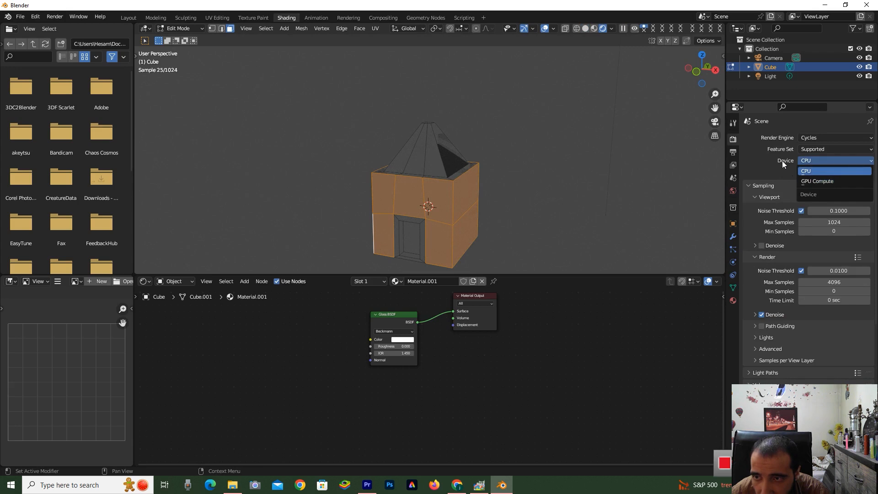
{"action": "left_click", "coordinate": [817, 181]}
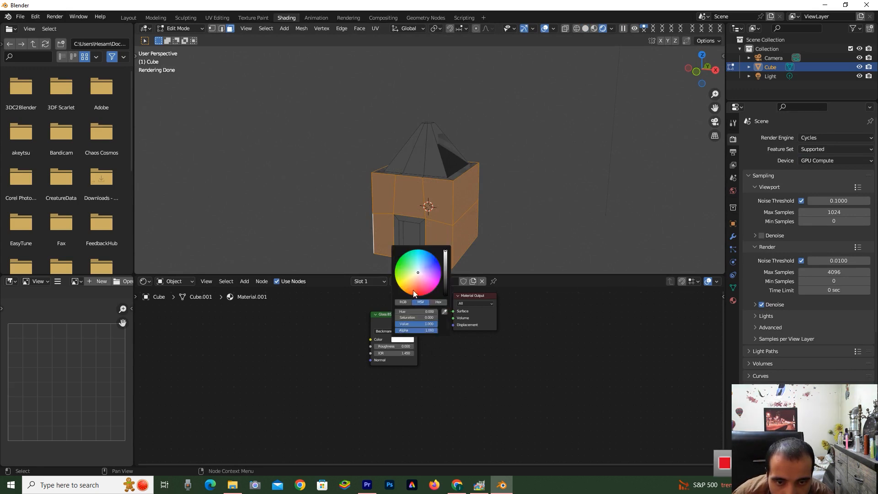
Give Material.001's glass colour a faint reddish tint and add a second material slot with a new material
{"action": "mouse_move", "coordinate": [417, 276]}
{"action": "left_mouse_down"}
{"action": "mouse_move", "coordinate": [426, 267]}
{"action": "mouse_move", "coordinate": [418, 274]}
{"action": "left_mouse_up"}
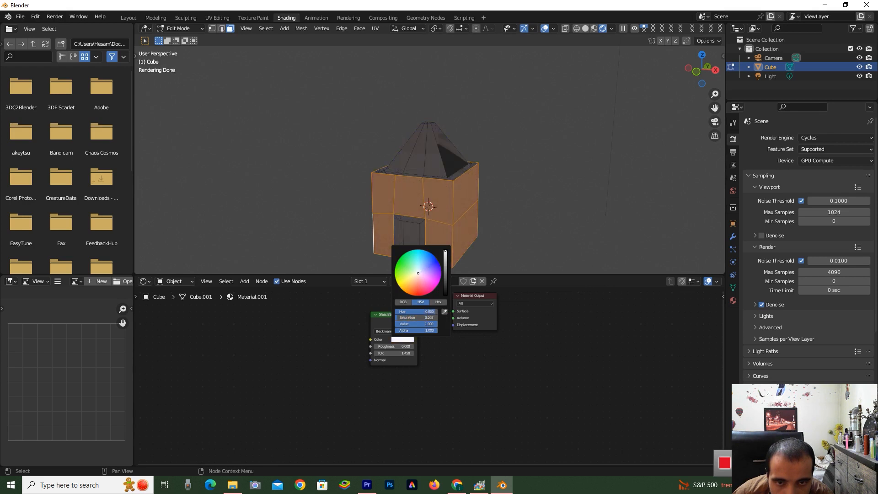
{"action": "left_click", "coordinate": [733, 300]}
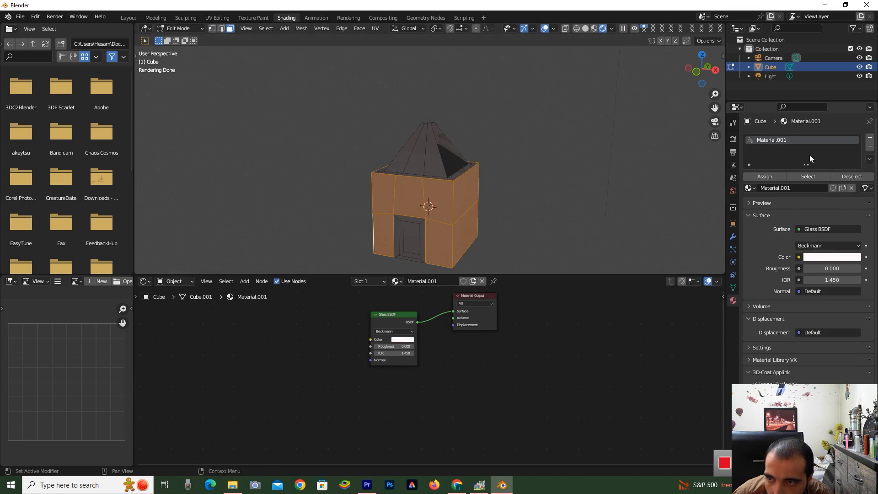
{"action": "left_click", "coordinate": [869, 137]}
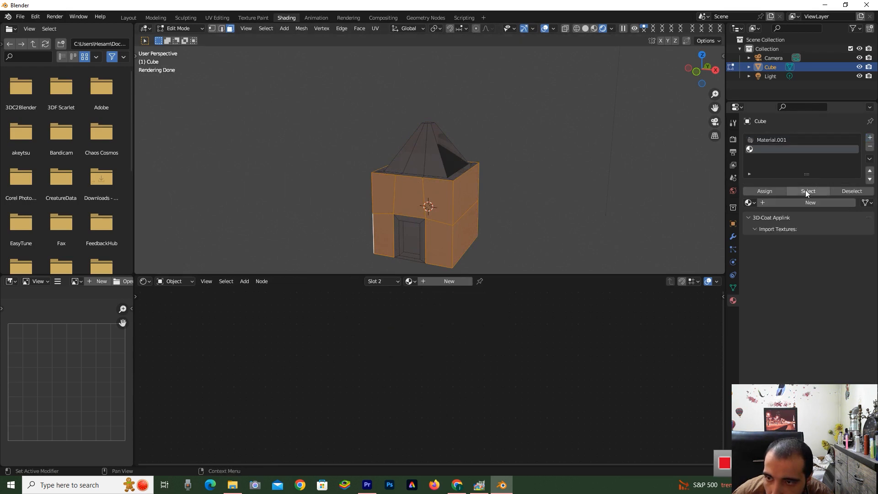
{"action": "left_click", "coordinate": [798, 203]}
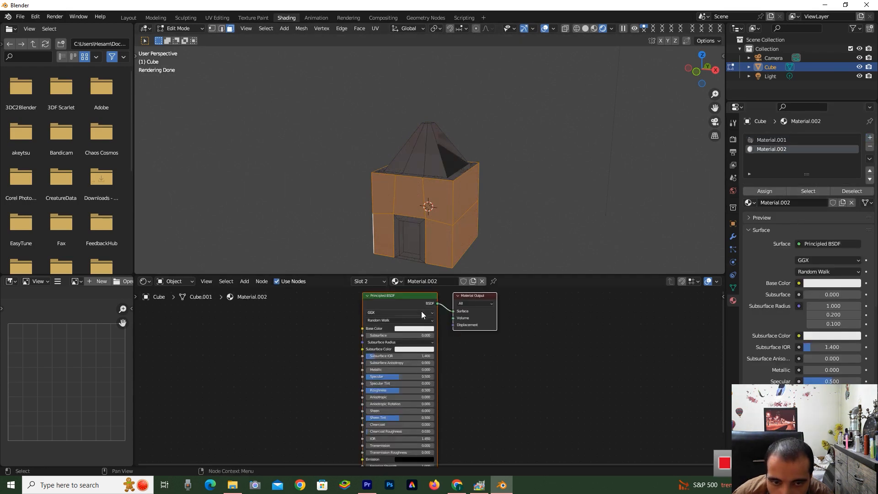
Delete the new material's default nodes and add a fresh Material Output node
{"action": "key", "text": "x"}
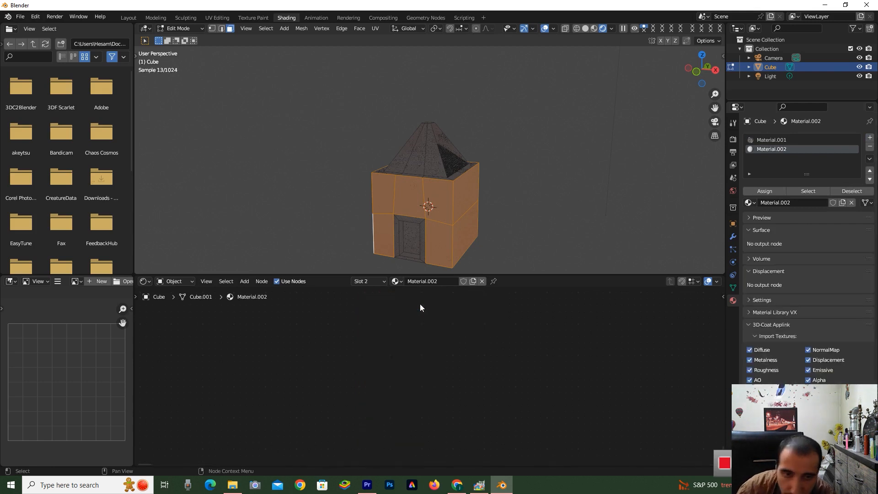
{"action": "left_click", "coordinate": [244, 281]}
{"action": "mouse_move", "coordinate": [266, 324]}
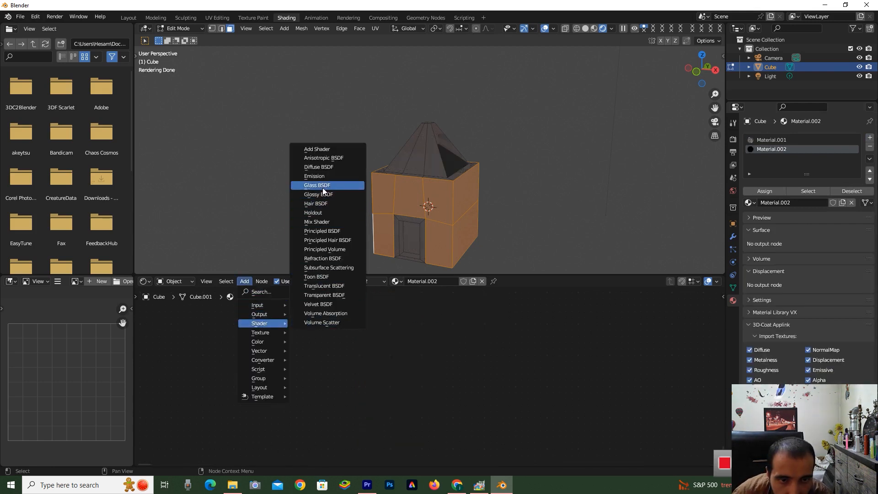
{"action": "left_click", "coordinate": [244, 282]}
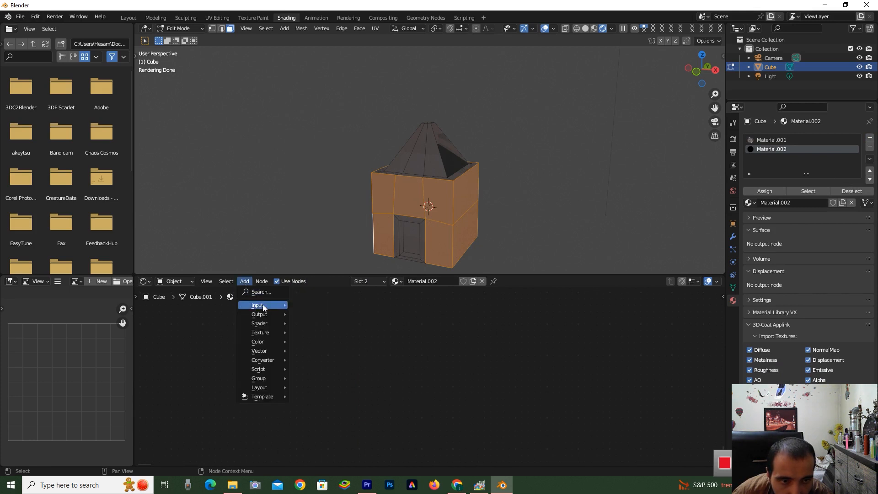
{"action": "mouse_move", "coordinate": [266, 314]}
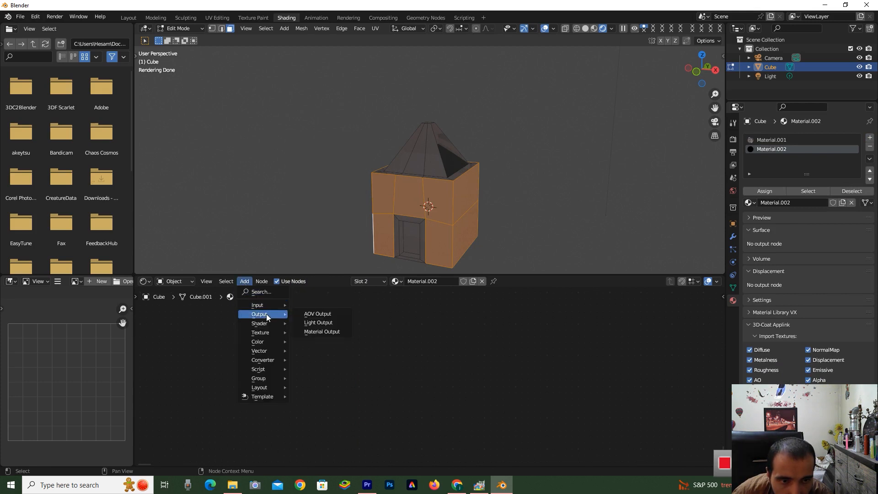
{"action": "left_click", "coordinate": [340, 331]}
{"action": "left_click", "coordinate": [460, 317]}
Add a Glass BSDF shader to Material.002 and connect its BSDF output to the Material Output's Surface input
{"action": "left_click", "coordinate": [249, 282]}
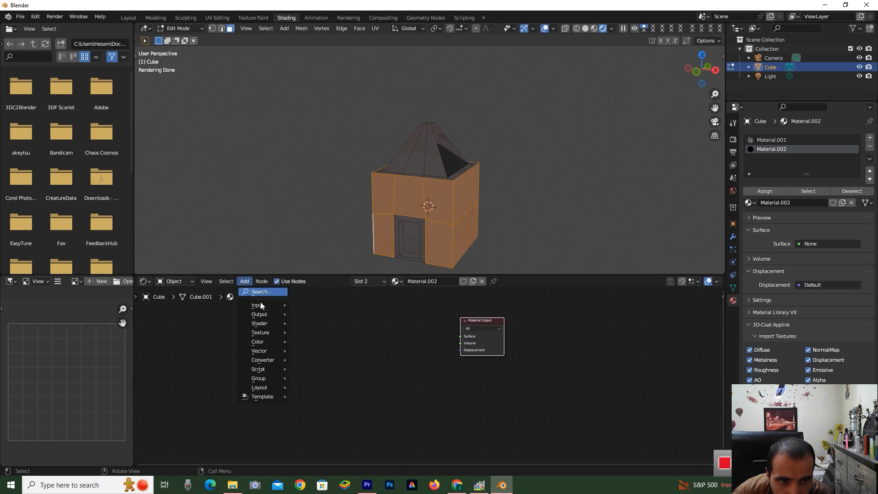
{"action": "mouse_move", "coordinate": [266, 325]}
{"action": "left_click", "coordinate": [317, 186]}
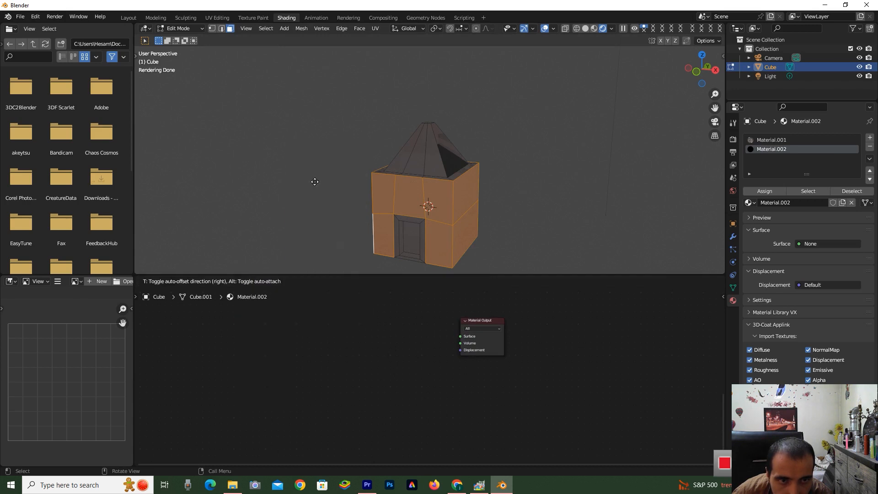
{"action": "left_click", "coordinate": [404, 330]}
{"action": "left_click_drag", "start_coordinate": [425, 341], "coordinate": [458, 336]}
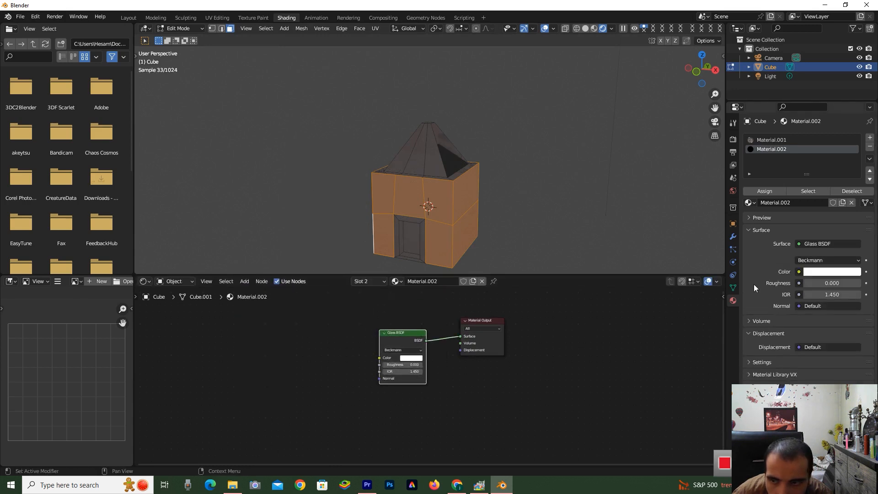
Set Material.002's Glass BSDF colour to red and assign the material to the selected wall faces
{"action": "left_click", "coordinate": [764, 192]}
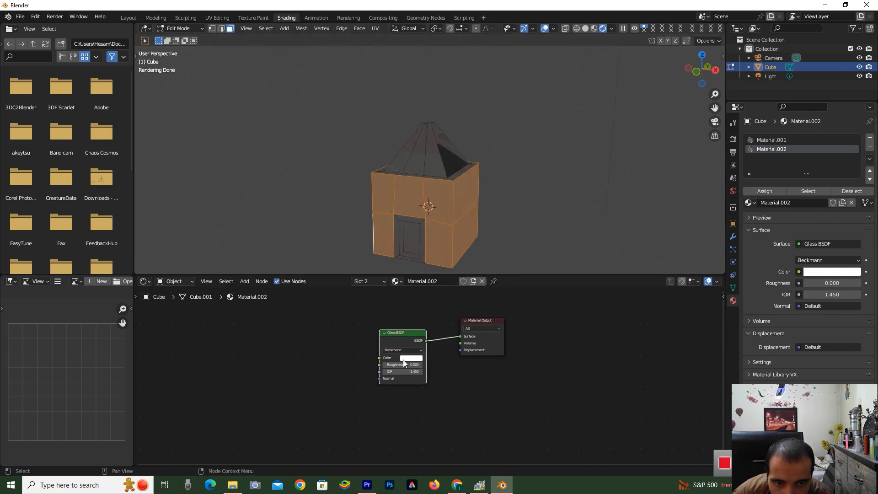
{"action": "left_click", "coordinate": [403, 359]}
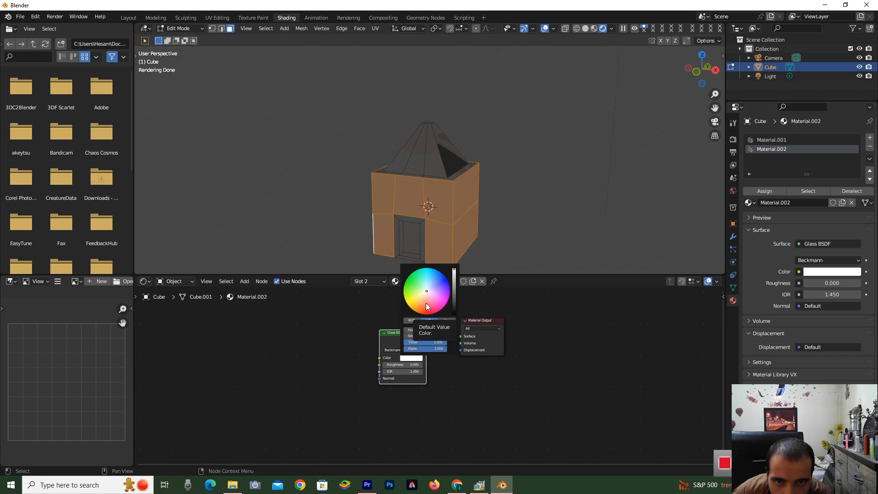
{"action": "left_click_drag", "start_coordinate": [426, 303], "coordinate": [429, 313]}
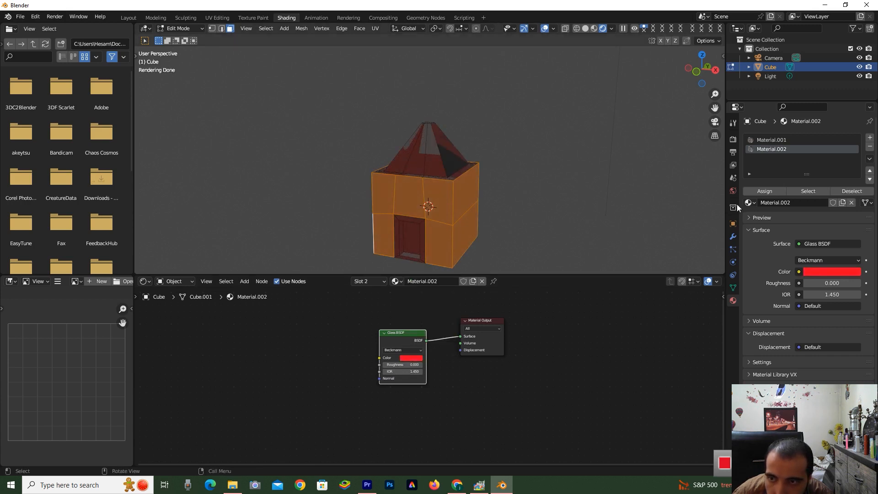
{"action": "left_click", "coordinate": [773, 191]}
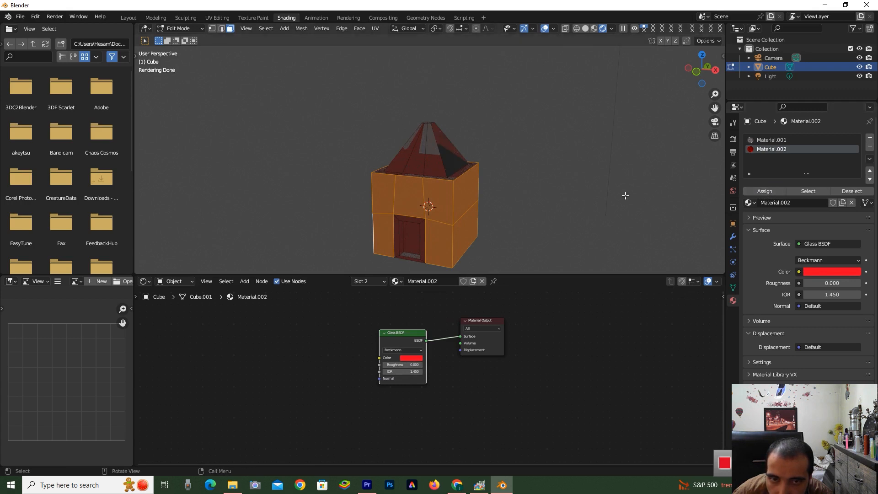
Set the red Glass BSDF's roughness to 0.585 and deselect all faces of the house
{"action": "mouse_move", "coordinate": [700, 75]}
{"action": "left_mouse_down"}
{"action": "mouse_move", "coordinate": [692, 87]}
{"action": "mouse_move", "coordinate": [694, 78]}
{"action": "left_mouse_up"}
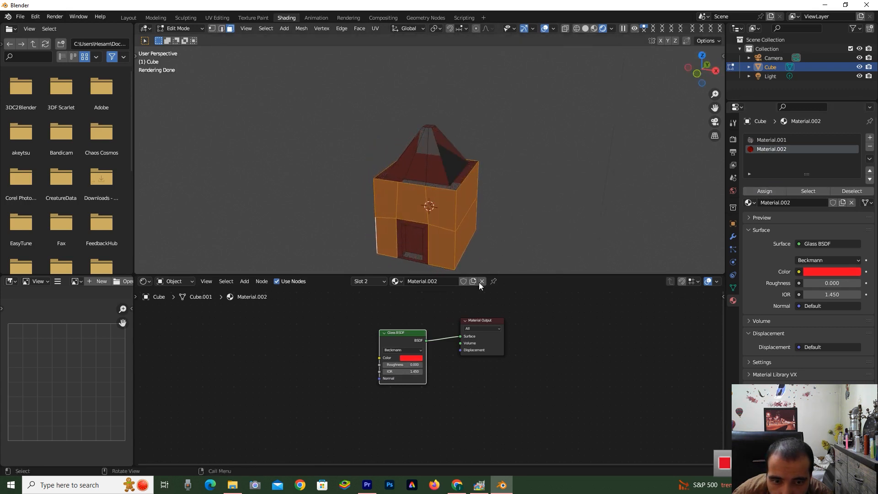
{"action": "left_click_drag", "start_coordinate": [398, 364], "coordinate": [421, 364]}
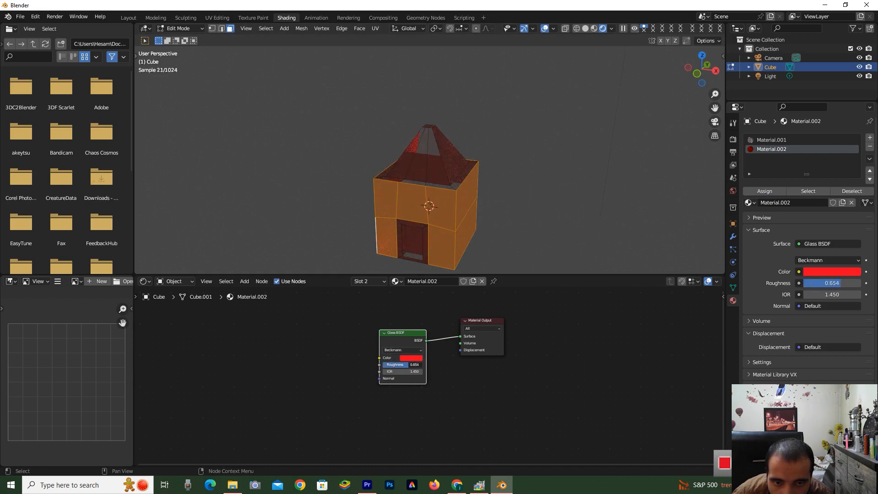
{"action": "key", "text": "alt+a"}
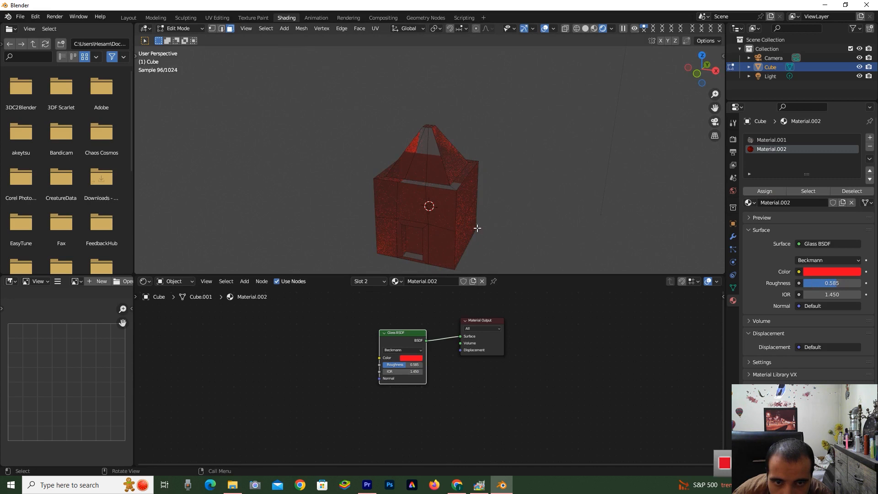
Select the faces of the door frame around the recessed doorway
{"action": "left_click_drag", "start_coordinate": [690, 73], "coordinate": [699, 49]}
{"action": "left_click", "coordinate": [417, 218]}
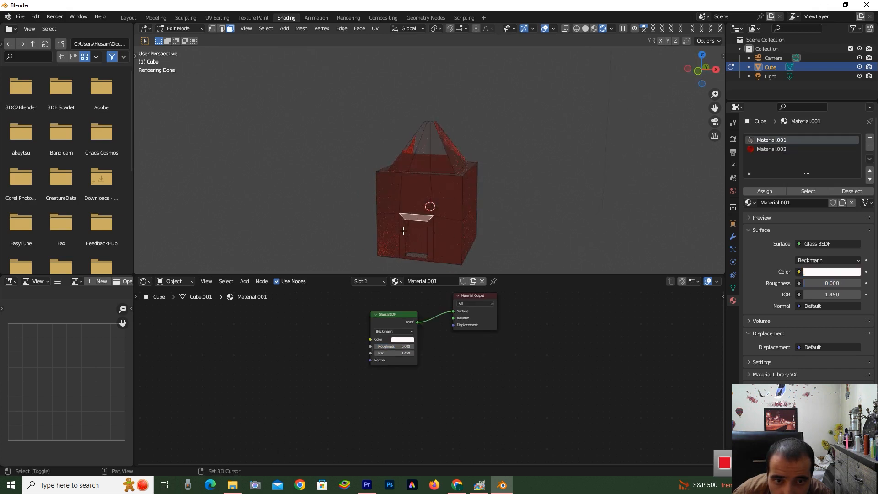
{"action": "left_click", "coordinate": [404, 247], "text": "shift"}
{"action": "left_click", "coordinate": [409, 258], "text": "shift"}
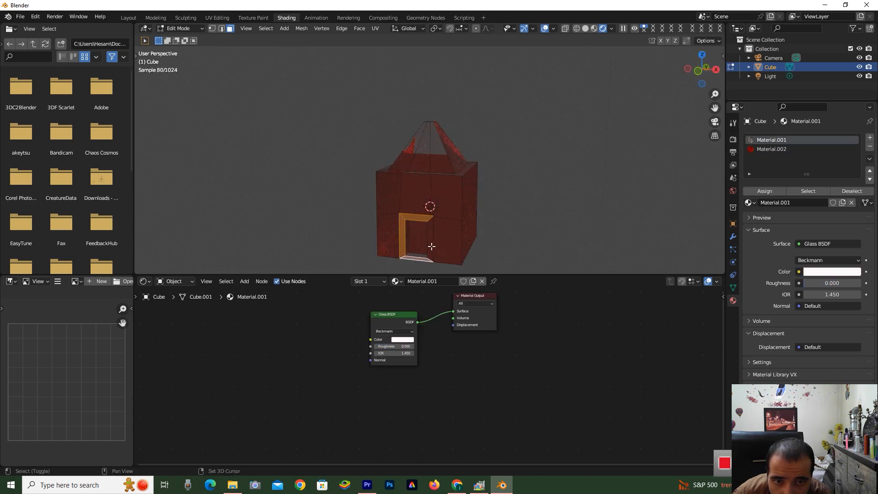
{"action": "left_click", "coordinate": [431, 245], "text": "shift"}
{"action": "left_click", "coordinate": [419, 255], "text": "shift"}
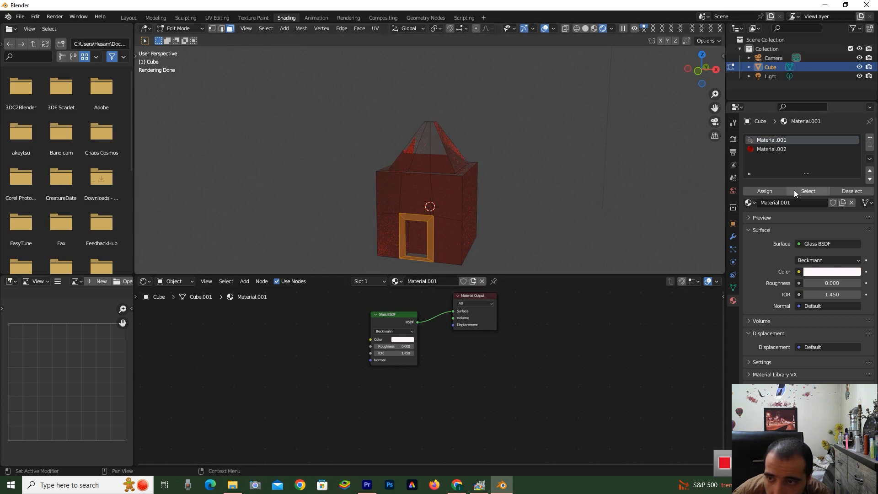
Add a new material, Material.003, in its own slot and delete its Principled BSDF node
{"action": "left_click", "coordinate": [870, 139]}
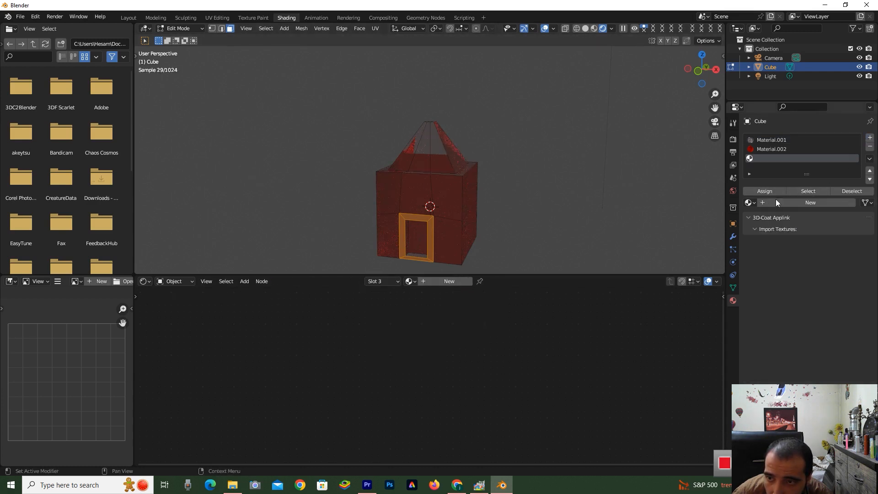
{"action": "left_click", "coordinate": [798, 202]}
{"action": "left_click", "coordinate": [399, 306]}
{"action": "key", "text": "x"}
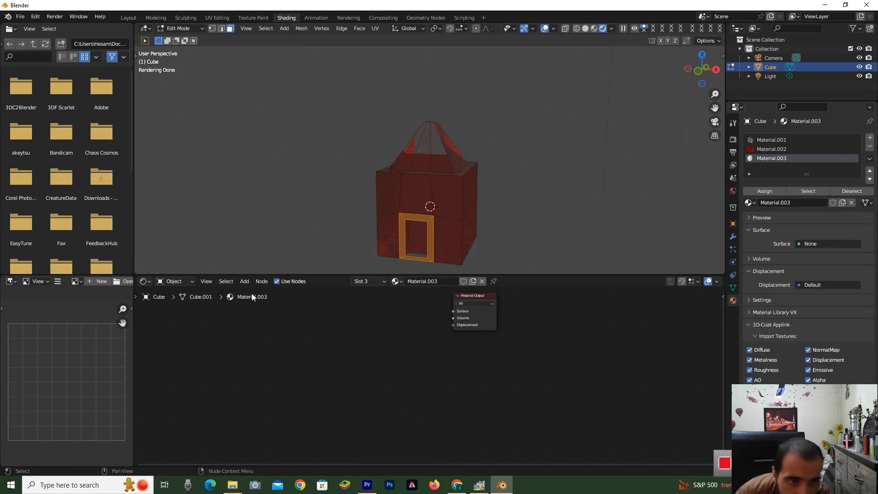
Add a Glass BSDF shader to Material.003 and connect its BSDF output to the Material Output's Surface input
{"action": "left_click", "coordinate": [247, 283]}
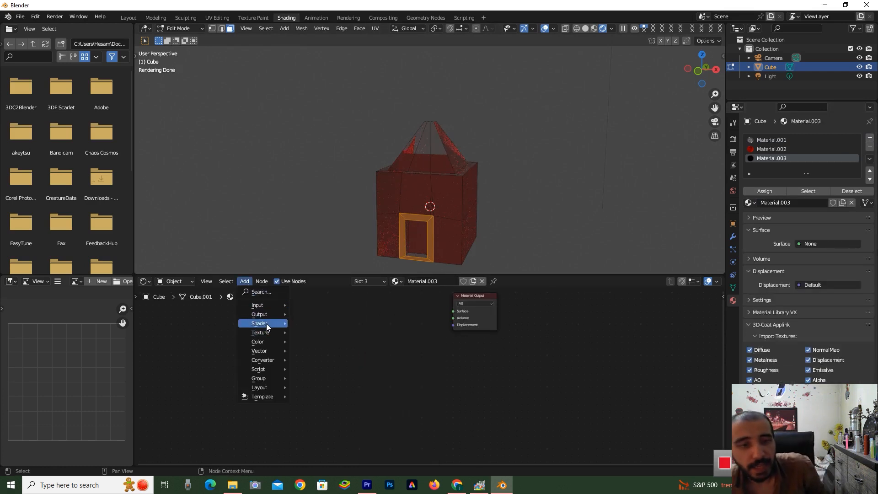
{"action": "mouse_move", "coordinate": [266, 323]}
{"action": "left_click", "coordinate": [323, 186]}
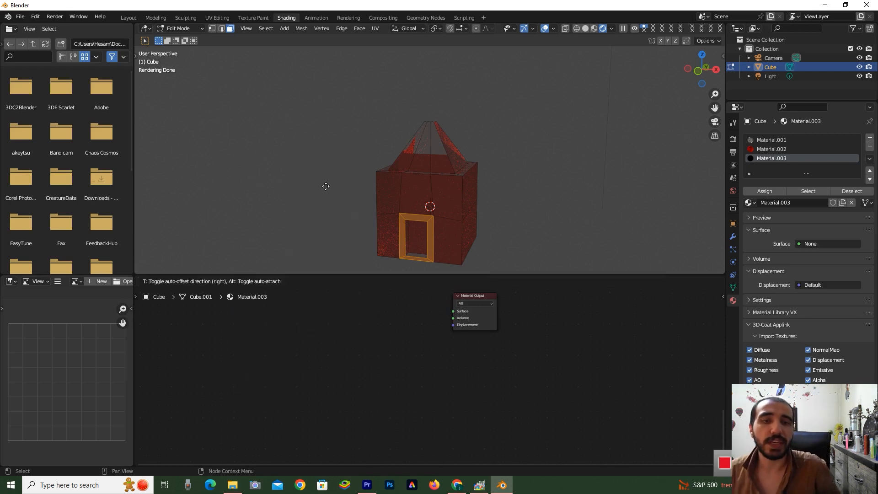
{"action": "left_click", "coordinate": [356, 305]}
{"action": "left_click_drag", "start_coordinate": [389, 315], "coordinate": [460, 312]}
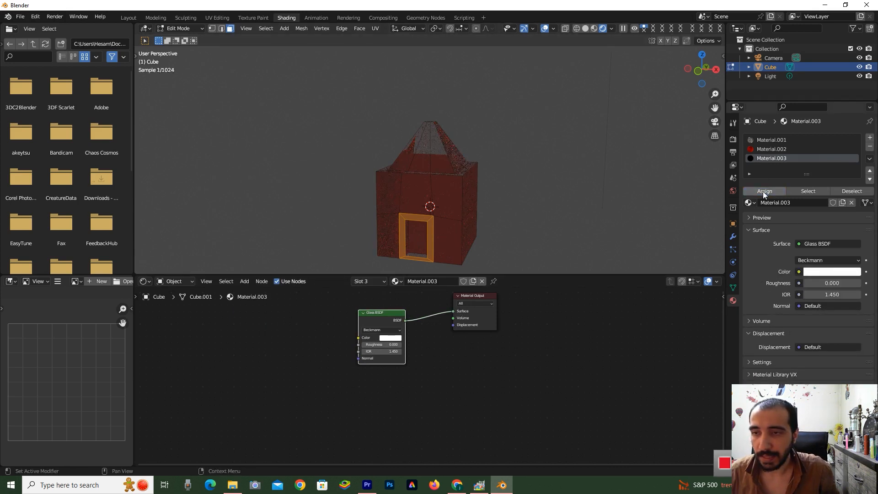
Set Material.003's Glass BSDF colour to green and roughness to 0.631, and assign the material to the selected door frame faces
{"action": "left_click", "coordinate": [391, 337]}
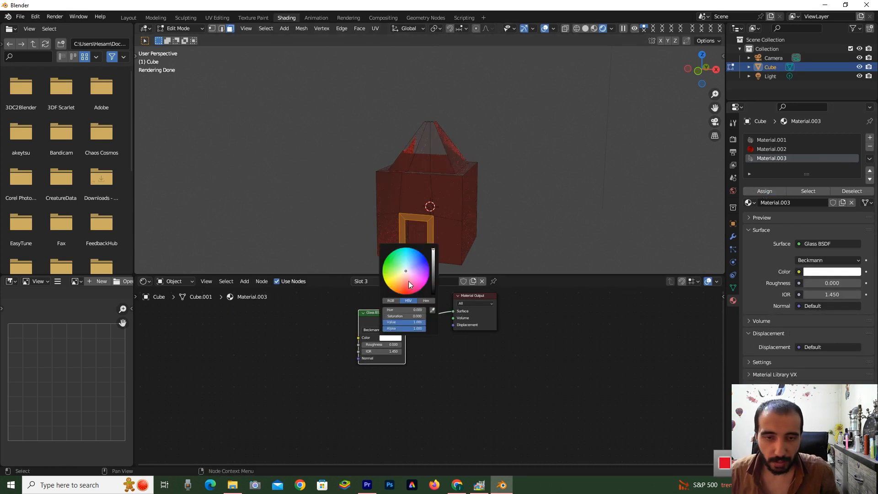
{"action": "left_click", "coordinate": [394, 265]}
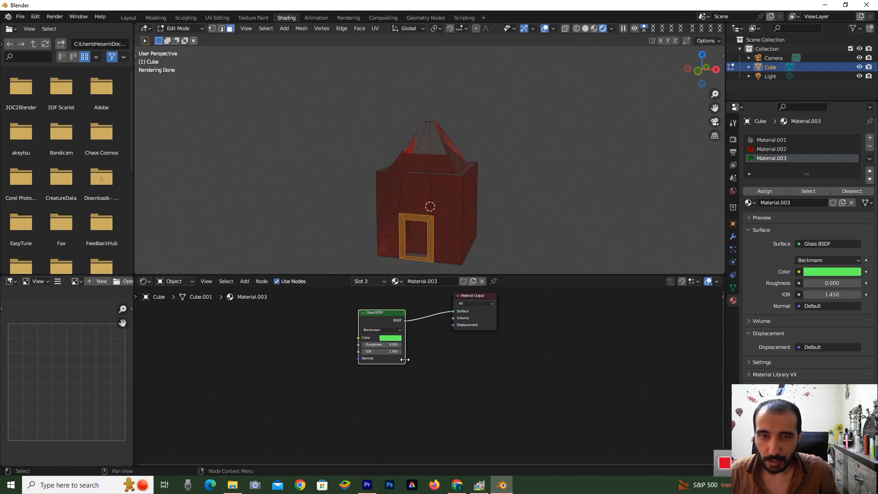
{"action": "left_click_drag", "start_coordinate": [378, 345], "coordinate": [389, 347]}
{"action": "left_click", "coordinate": [434, 356]}
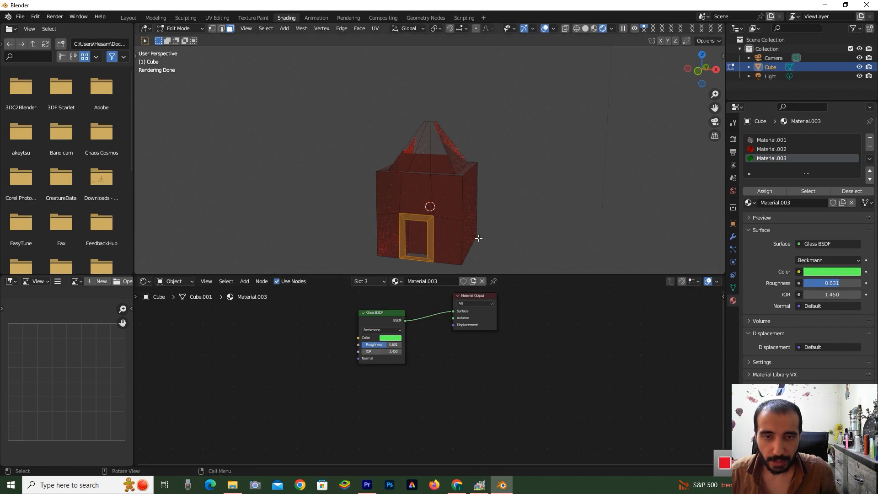
{"action": "left_click", "coordinate": [778, 189]}
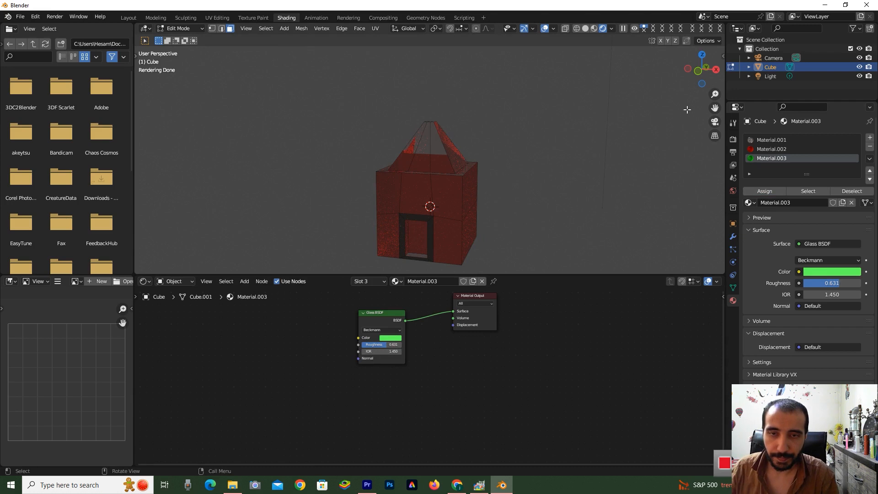
Select the recessed door panel face, add a new material slot with Material.004, and delete its Principled BSDF node
{"action": "left_click_drag", "start_coordinate": [700, 69], "coordinate": [693, 70]}
{"action": "left_click", "coordinate": [412, 243]}
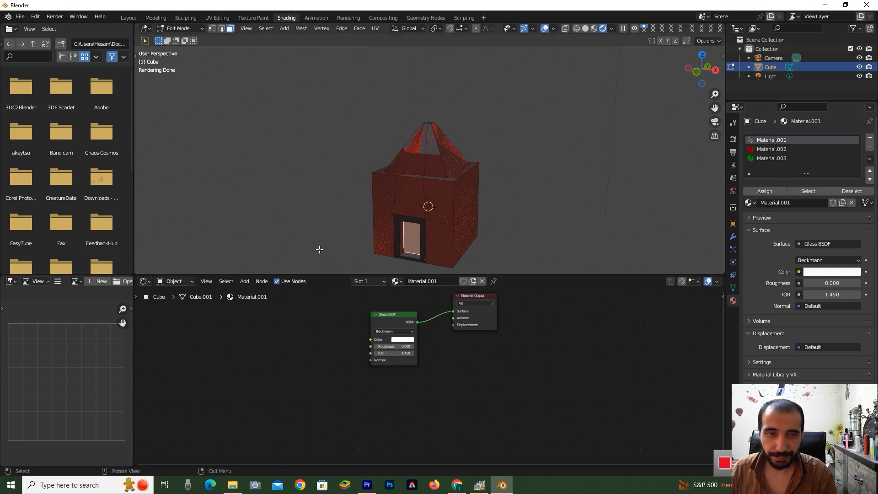
{"action": "left_click", "coordinate": [869, 138]}
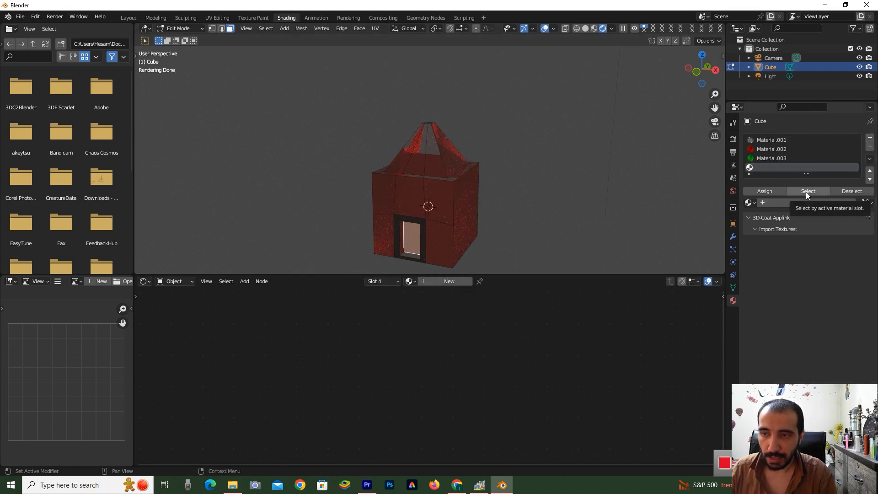
{"action": "left_click", "coordinate": [798, 205]}
{"action": "left_click", "coordinate": [387, 302]}
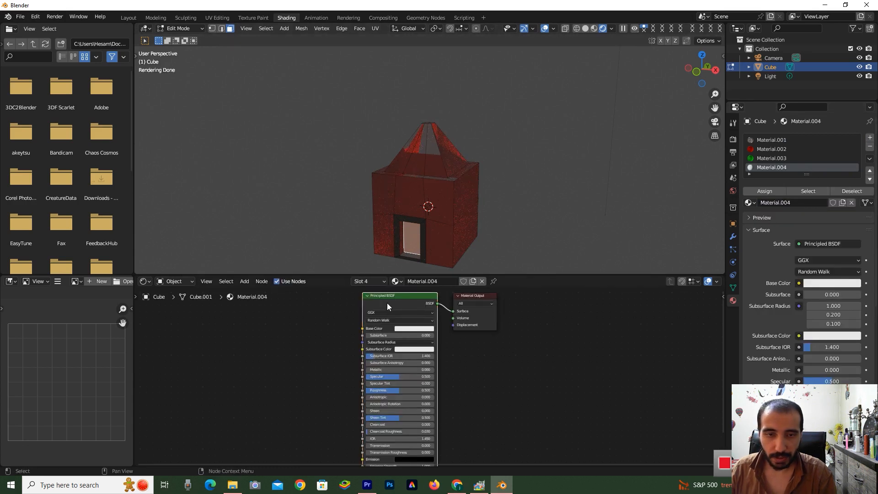
{"action": "key", "text": "x"}
Add a Glass BSDF shader to Material.004 and link its BSDF output to the Material Output's Surface input
{"action": "left_click", "coordinate": [245, 282]}
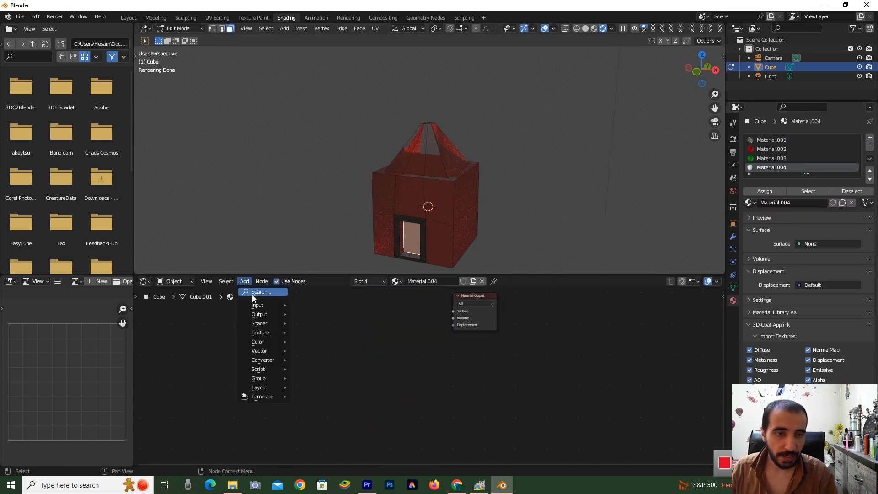
{"action": "mouse_move", "coordinate": [260, 322]}
{"action": "left_click", "coordinate": [322, 186]}
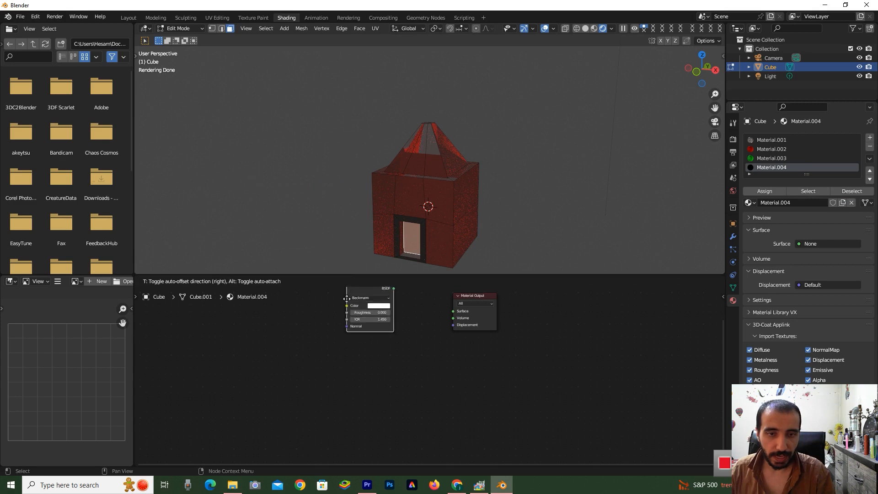
{"action": "left_click_drag", "start_coordinate": [393, 321], "coordinate": [458, 314]}
Set Material.004's Glass BSDF to a yellow-orange colour, roughness 0.654 and IOR 4.250
{"action": "left_click", "coordinate": [379, 339]}
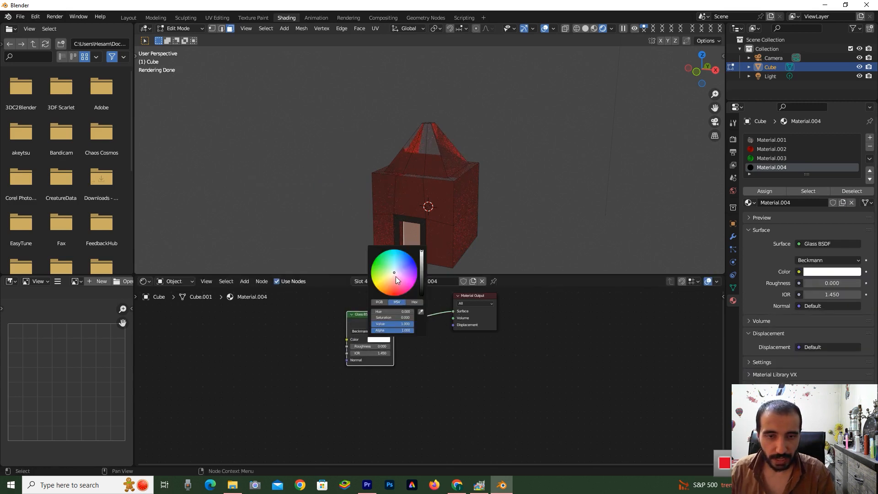
{"action": "left_click_drag", "start_coordinate": [396, 273], "coordinate": [385, 282]}
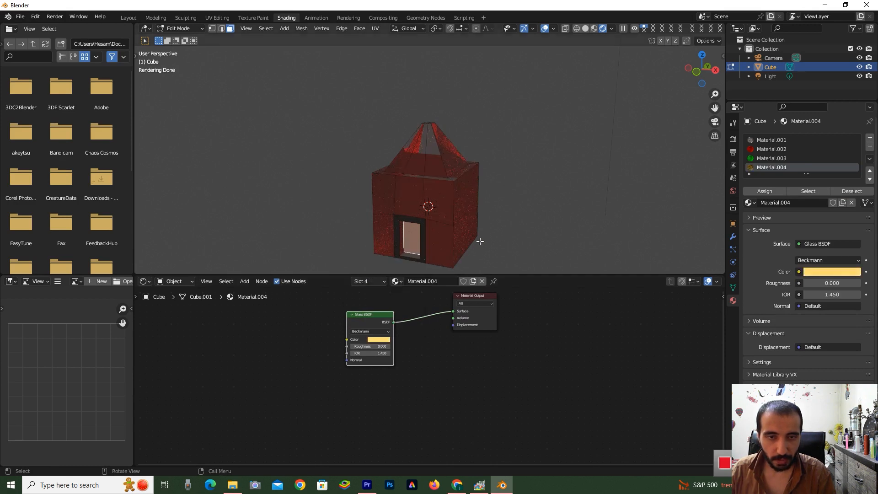
{"action": "left_click_drag", "start_coordinate": [368, 347], "coordinate": [386, 346]}
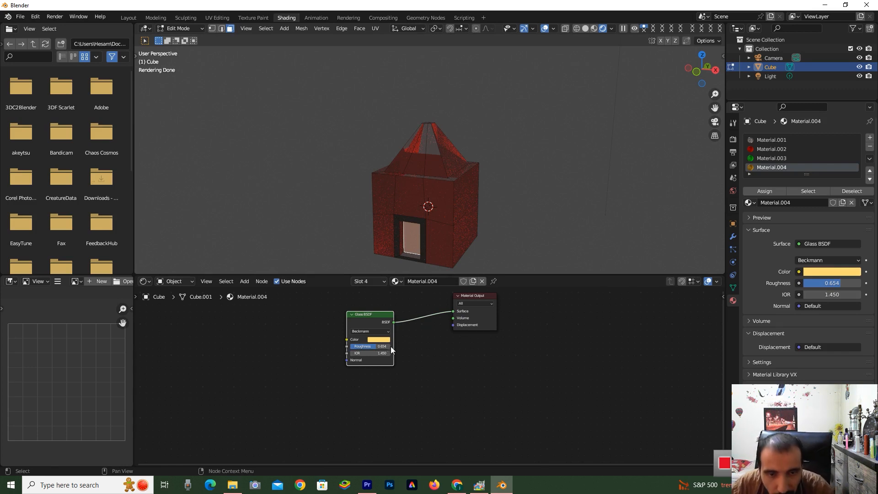
{"action": "left_click_drag", "start_coordinate": [380, 353], "coordinate": [431, 369]}
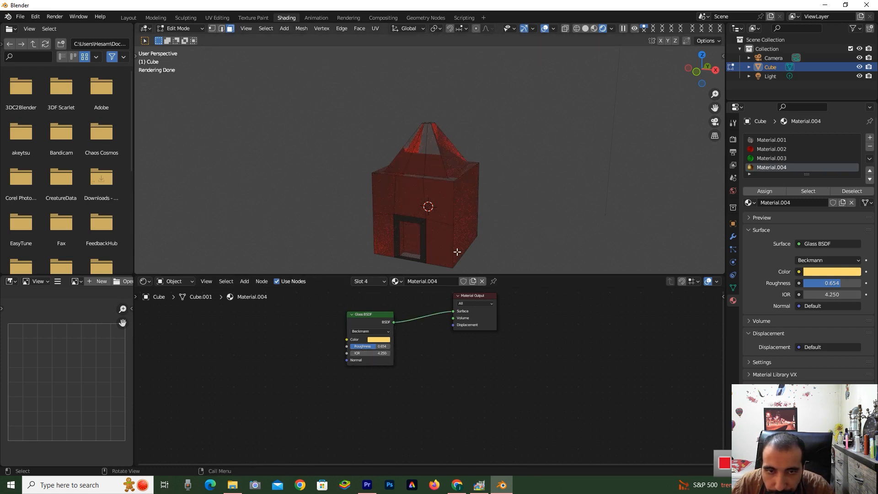
Assign the yellow-orange Material.004 to the recessed door panel face and clear the face selection
{"action": "left_click", "coordinate": [764, 191]}
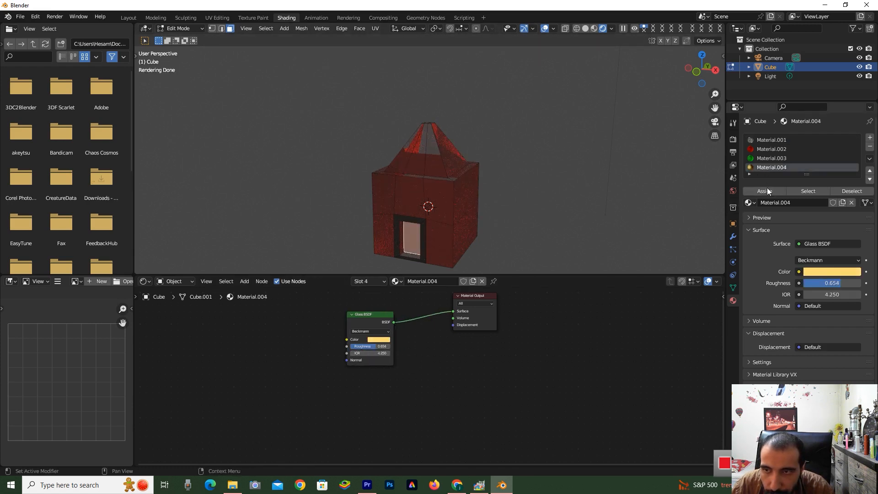
{"action": "left_click", "coordinate": [667, 183]}
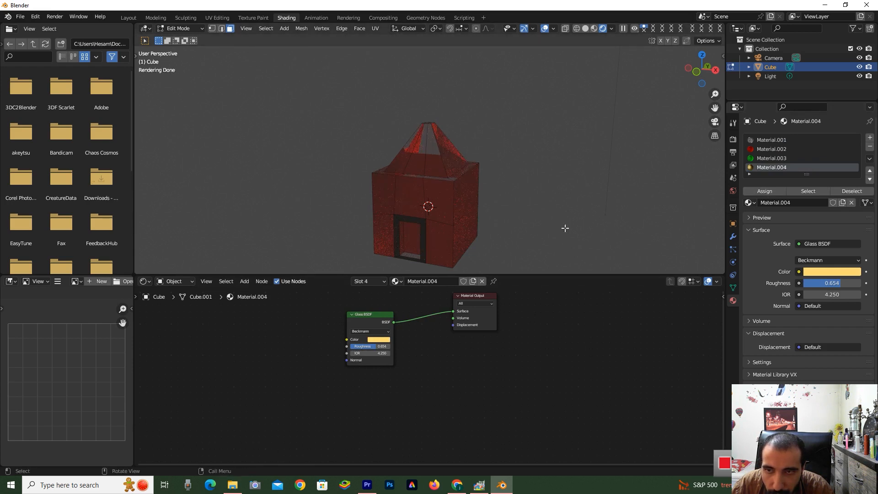
{"action": "left_click", "coordinate": [423, 241]}
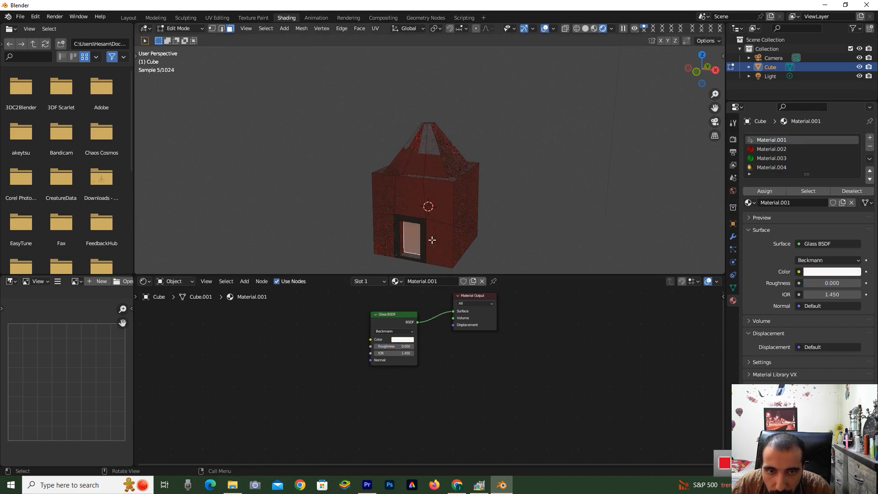
{"action": "left_click", "coordinate": [764, 168]}
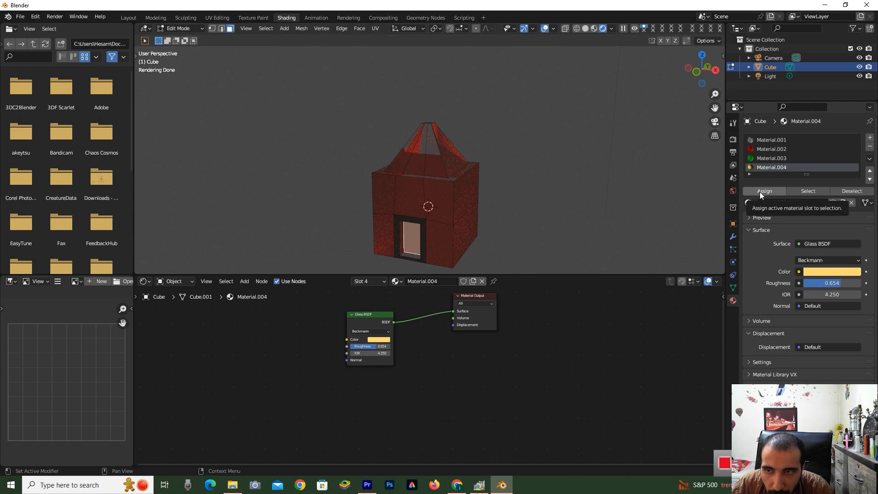
{"action": "left_click", "coordinate": [779, 191]}
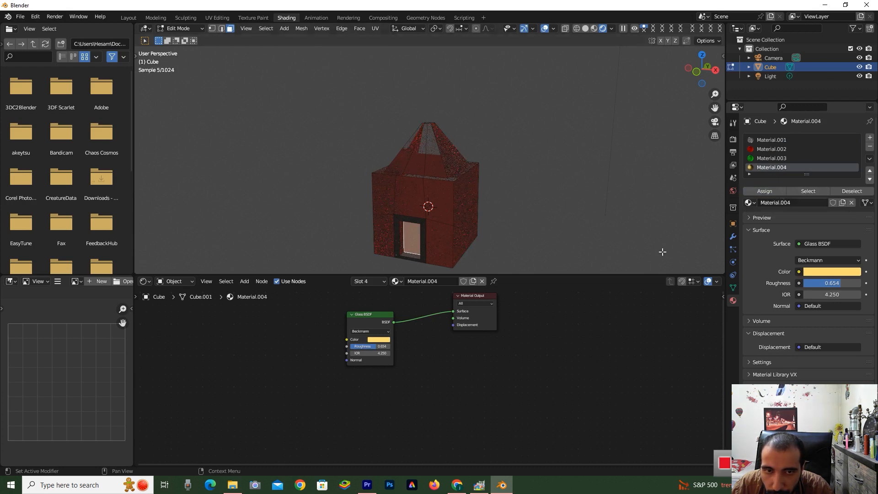
{"action": "left_click", "coordinate": [543, 257]}
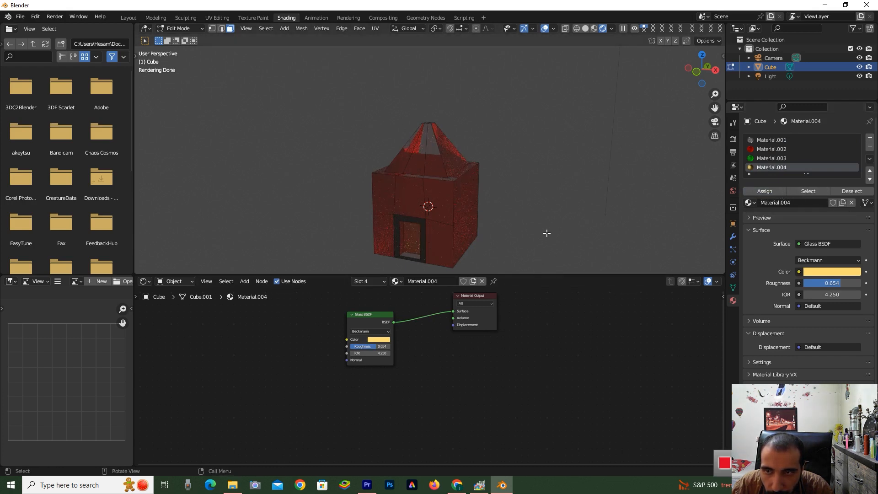
{"action": "scroll", "coordinate": [546, 233], "scroll_direction": "up", "scroll_amount": 1}
{"action": "left_click", "coordinate": [413, 263]}
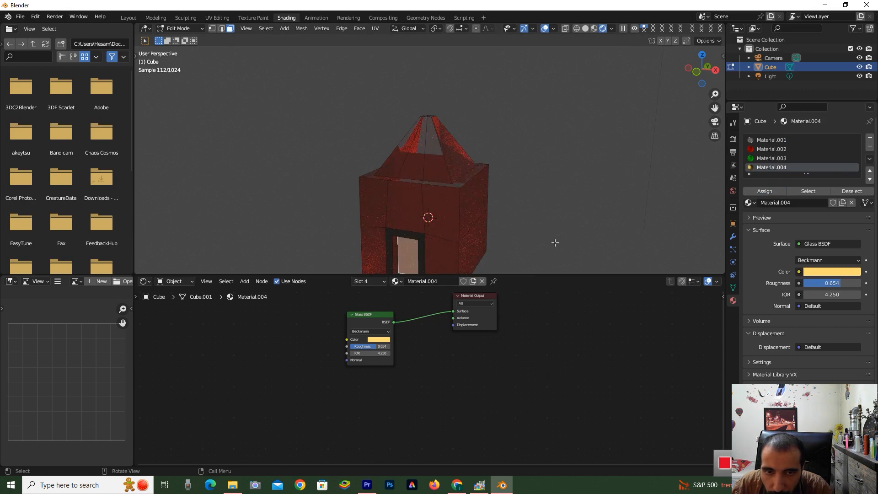
{"action": "left_click", "coordinate": [581, 235]}
{"action": "scroll", "coordinate": [543, 226], "scroll_direction": "down", "scroll_amount": 1}
Set Material.001's Glass BSDF colour to blue and return the house to Object Mode
{"action": "left_click_drag", "start_coordinate": [697, 65], "coordinate": [688, 74]}
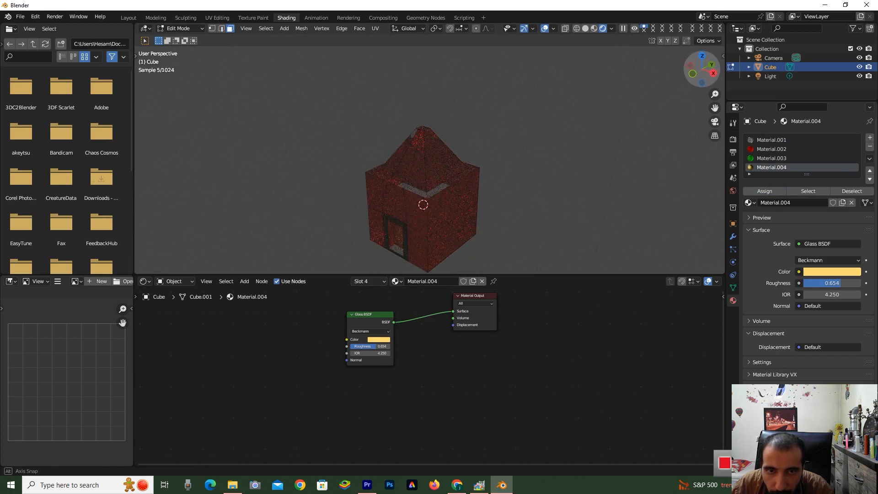
{"action": "left_click", "coordinate": [774, 139]}
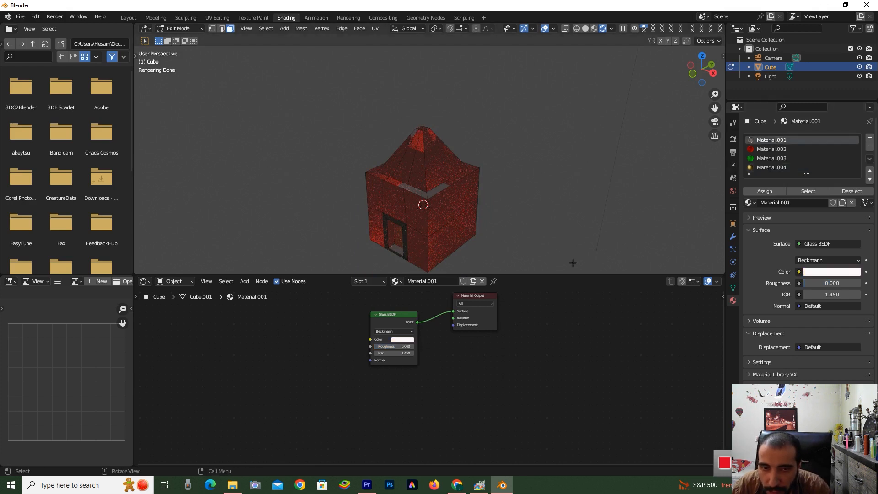
{"action": "left_click", "coordinate": [402, 339]}
{"action": "left_click", "coordinate": [432, 263]}
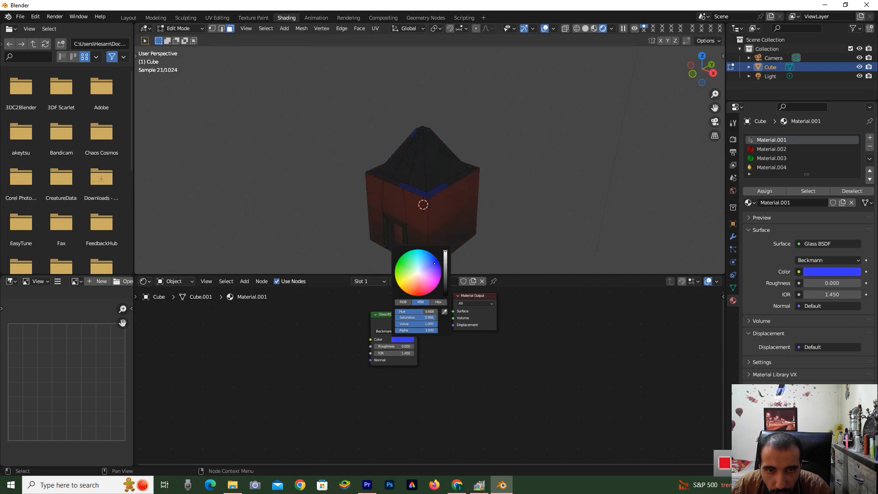
{"action": "key", "text": "Tab"}
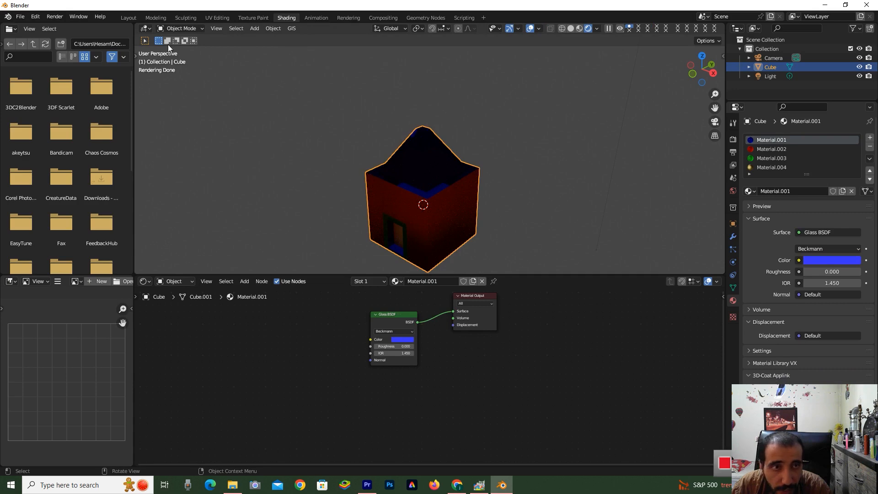
Add an infinite plane in the Layout workspace and move it down along Z to the base of the house
{"action": "left_click", "coordinate": [129, 17]}
{"action": "scroll", "coordinate": [462, 192], "scroll_direction": "down", "scroll_amount": 3}
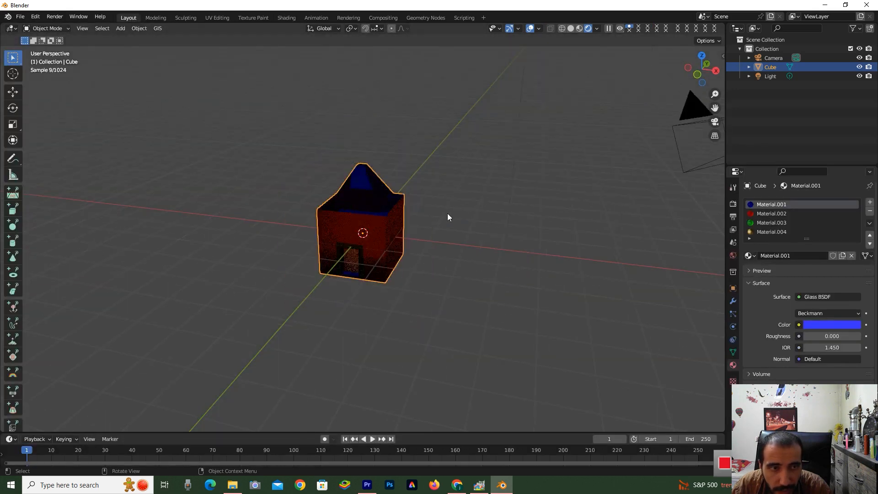
{"action": "left_click", "coordinate": [16, 197]}
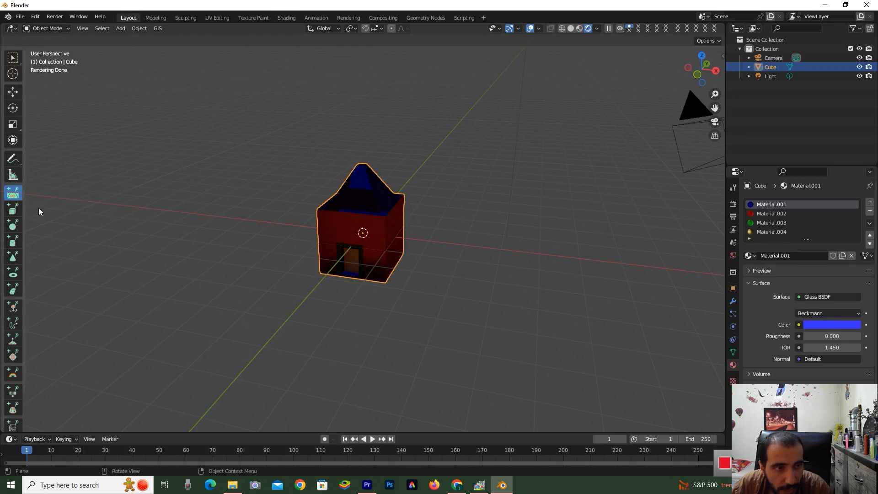
{"action": "left_click", "coordinate": [224, 277]}
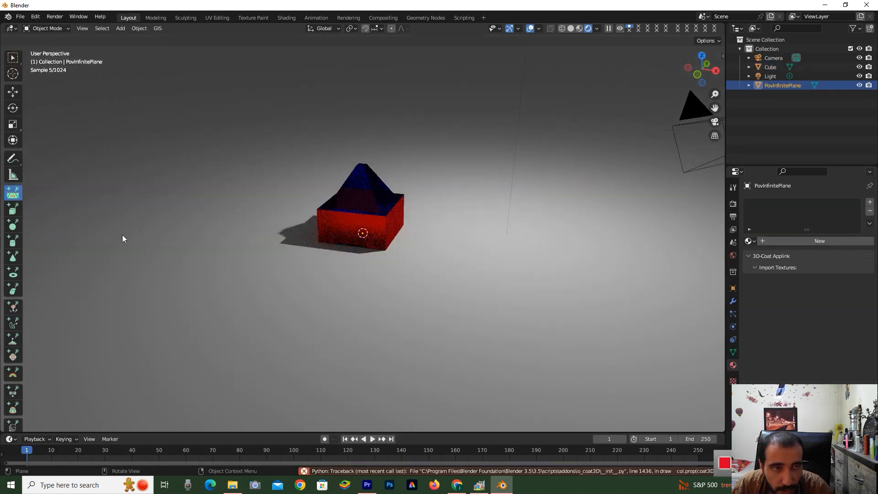
{"action": "left_click", "coordinate": [16, 94]}
{"action": "left_click_drag", "start_coordinate": [363, 207], "coordinate": [356, 240]}
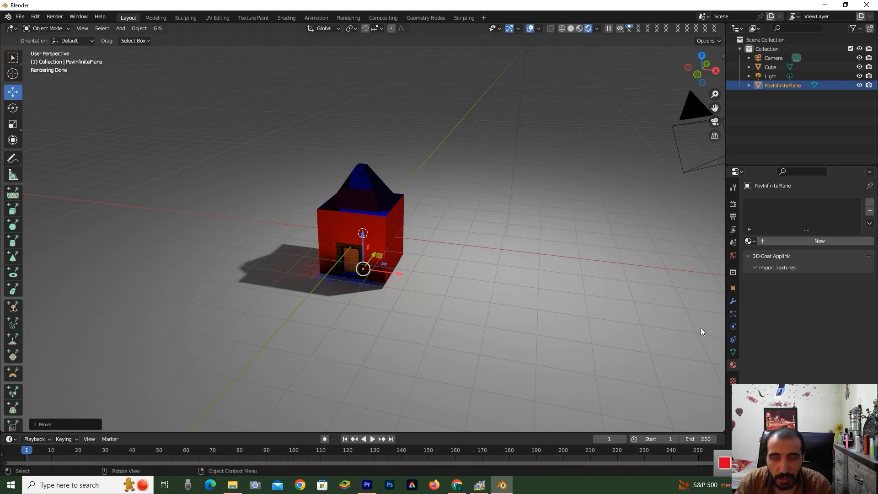
Set the world background strength to 0.000
{"action": "left_click", "coordinate": [733, 256]}
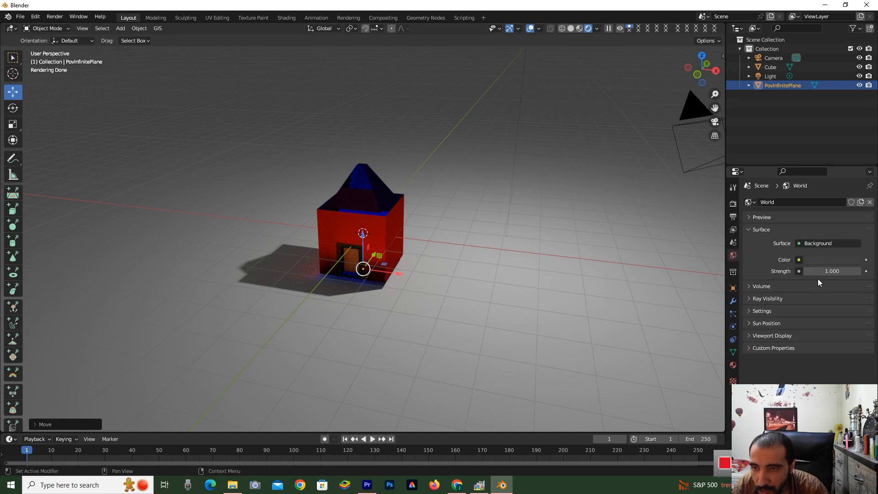
{"action": "left_click_drag", "start_coordinate": [842, 272], "coordinate": [654, 309]}
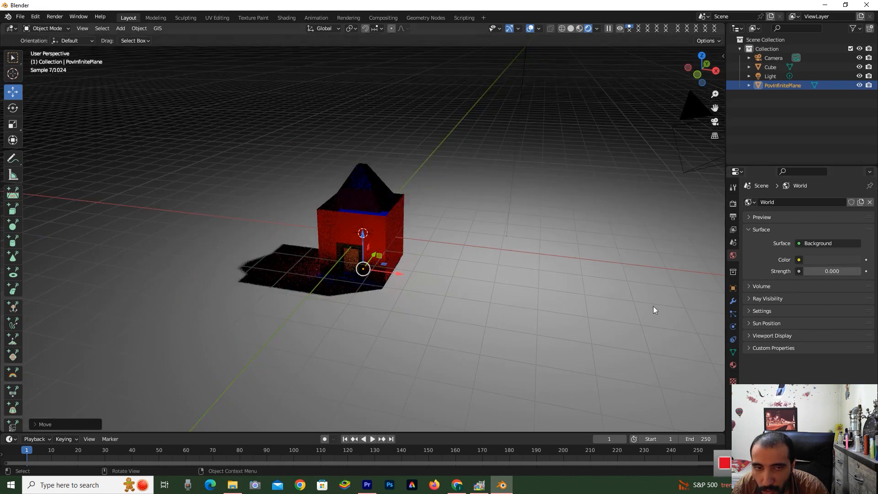
Give the infinite plane a new material and set its base colour to black with value 0
{"action": "left_click", "coordinate": [733, 365]}
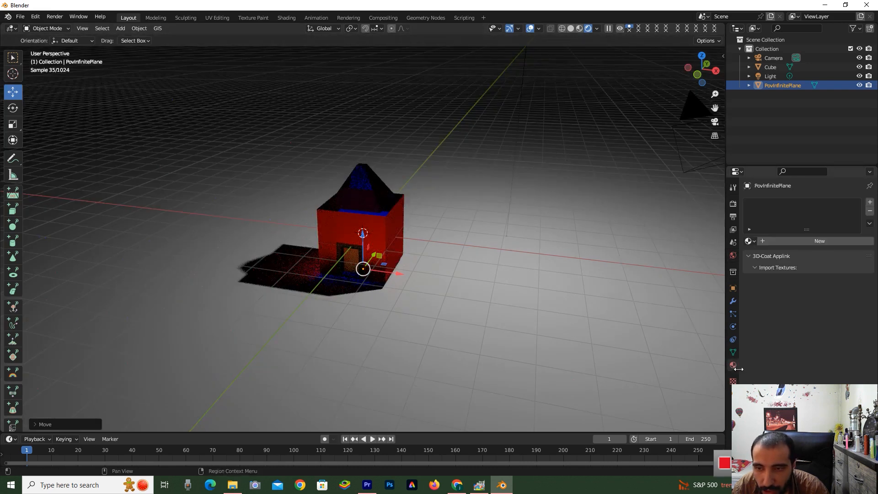
{"action": "left_click", "coordinate": [826, 241]}
{"action": "left_click", "coordinate": [826, 321]}
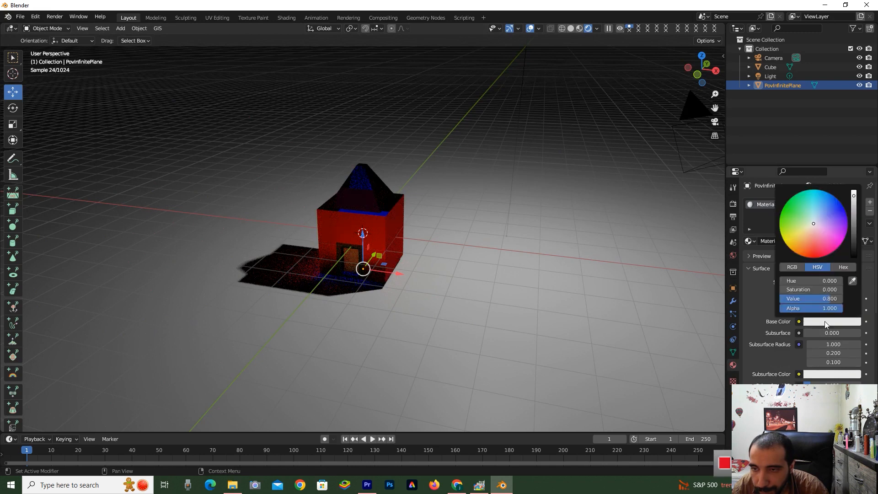
{"action": "left_click_drag", "start_coordinate": [853, 215], "coordinate": [853, 233]}
{"action": "left_click_drag", "start_coordinate": [816, 299], "coordinate": [779, 299]}
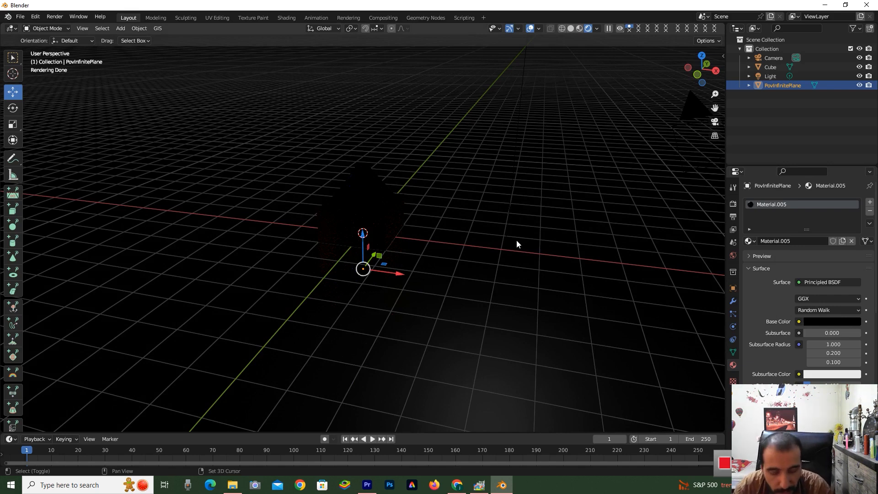
Add an area light raised along Z above the house and scale it up to several times the house's width
{"action": "key", "text": "shift+a"}
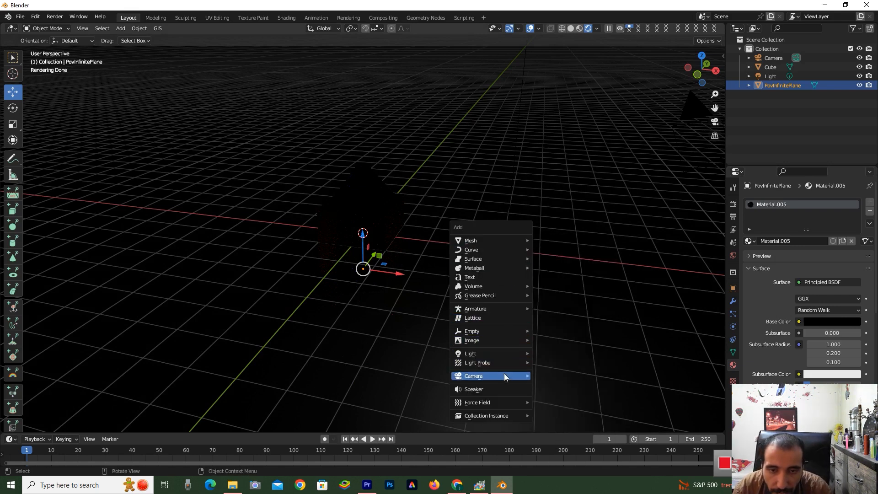
{"action": "mouse_move", "coordinate": [495, 353]}
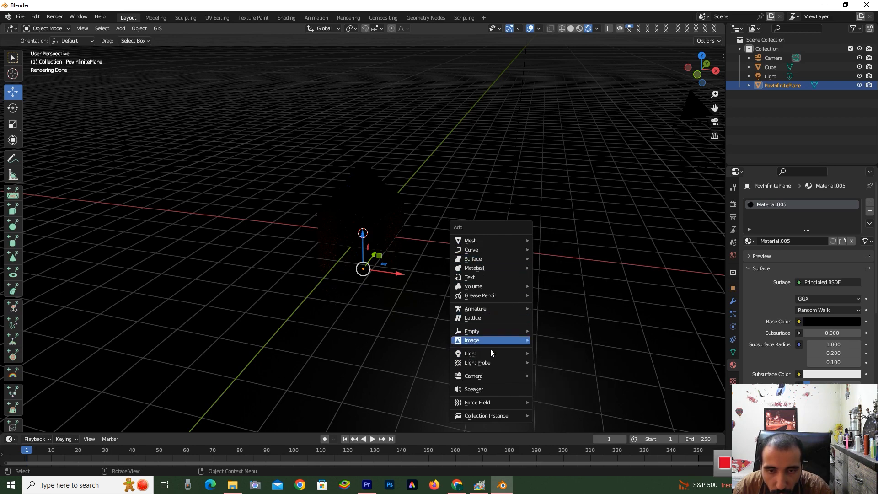
{"action": "left_click", "coordinate": [552, 383]}
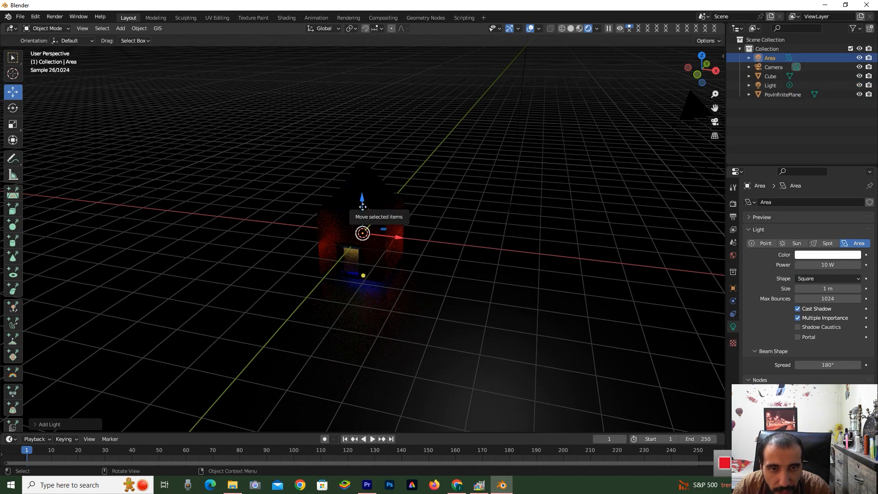
{"action": "left_click_drag", "start_coordinate": [363, 207], "coordinate": [361, 48]}
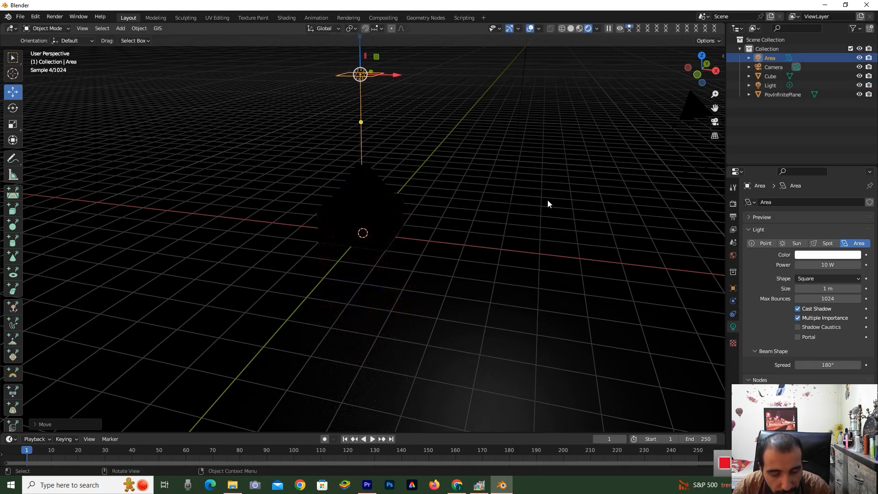
{"action": "key", "text": "s"}
{"action": "left_click", "coordinate": [316, 219]}
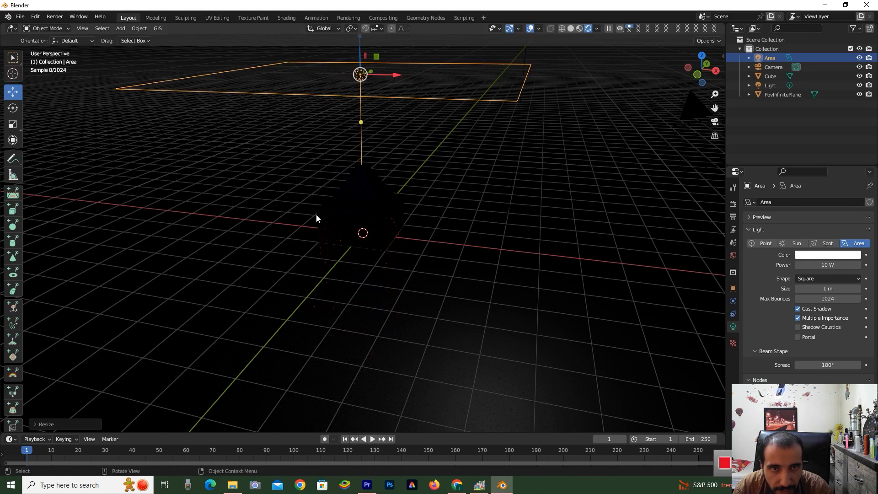
Set the area light's power to 20000 W and raise the light slightly along Z
{"action": "scroll", "coordinate": [526, 221], "scroll_direction": "down", "scroll_amount": 3}
{"action": "left_click_drag", "start_coordinate": [700, 69], "coordinate": [722, 89]}
{"action": "left_click", "coordinate": [823, 264]}
{"action": "type", "text": "20000"}
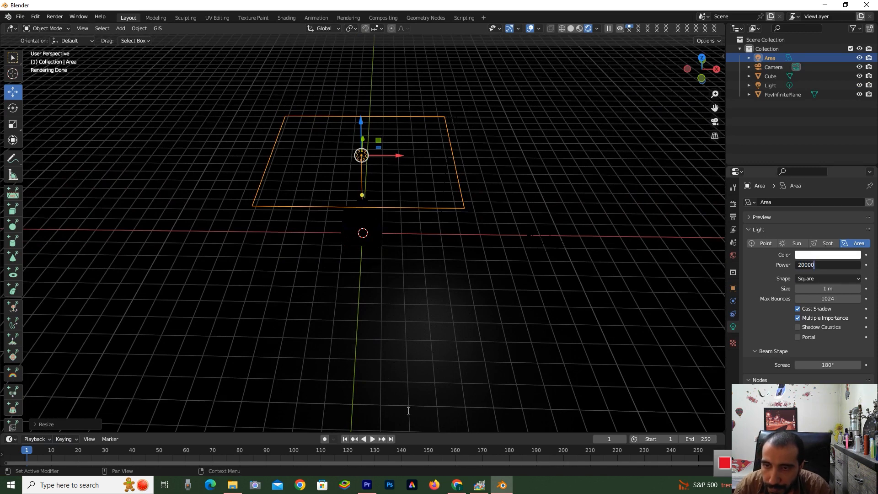
{"action": "key", "text": "Return"}
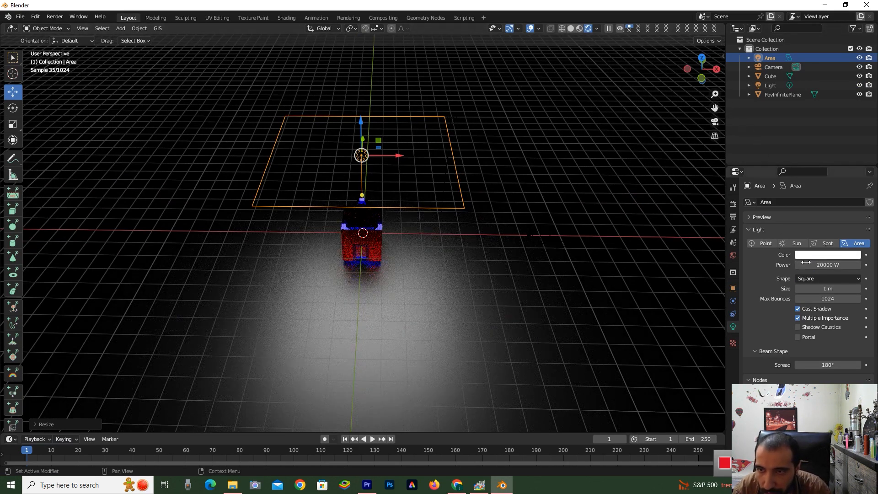
{"action": "left_click_drag", "start_coordinate": [702, 69], "coordinate": [663, 73]}
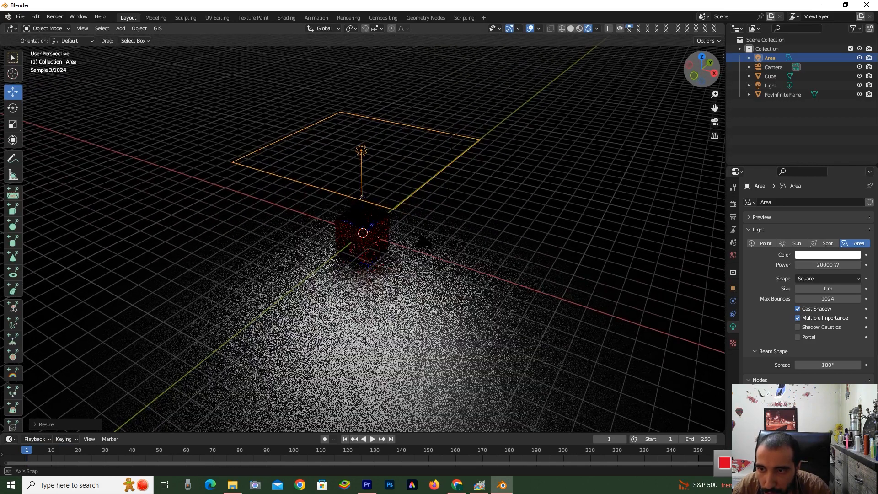
{"action": "left_click_drag", "start_coordinate": [364, 134], "coordinate": [365, 128]}
{"action": "mouse_move", "coordinate": [690, 65]}
{"action": "left_mouse_down"}
{"action": "mouse_move", "coordinate": [694, 86]}
{"action": "mouse_move", "coordinate": [696, 67]}
{"action": "left_mouse_up"}
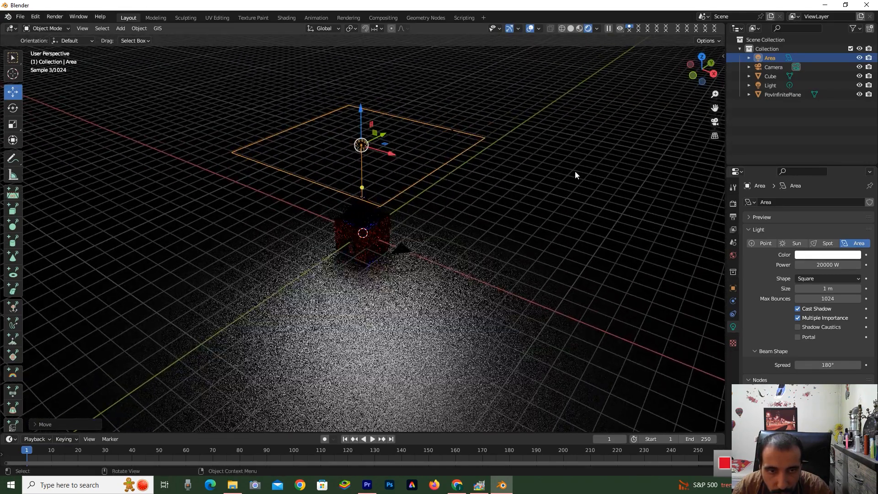
Duplicate the area light, scale the copy up about 2.6 times and adjust its position slightly along X
{"action": "key", "text": "shift+d"}
{"action": "right_click", "coordinate": [513, 215]}
{"action": "left_click_drag", "start_coordinate": [390, 154], "coordinate": [382, 152]}
{"action": "key", "text": "s"}
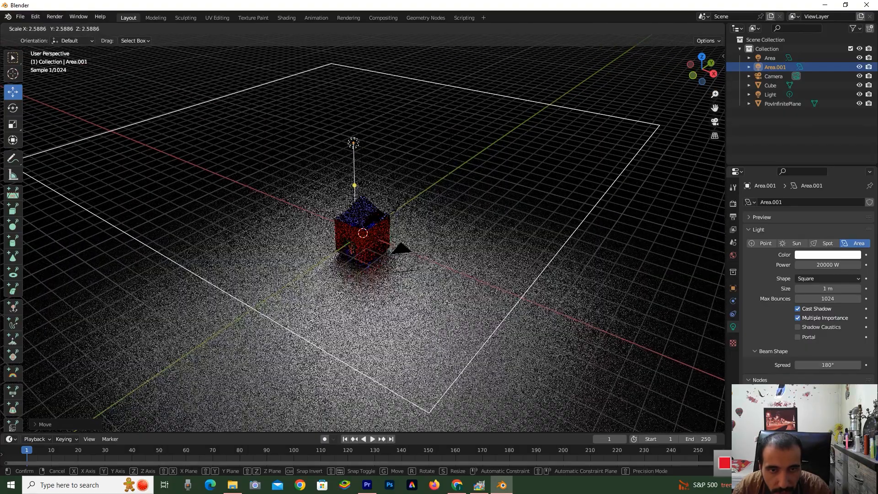
{"action": "left_click", "coordinate": [385, 168]}
{"action": "left_click_drag", "start_coordinate": [387, 158], "coordinate": [394, 157]}
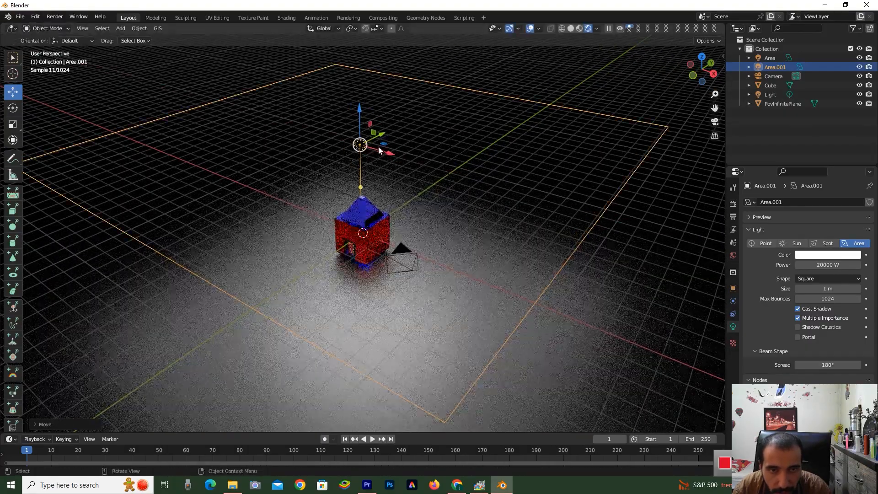
Lower the house about 0.4 m along Z towards the ground plane and nudge it back up slightly
{"action": "left_click", "coordinate": [380, 219]}
{"action": "left_click_drag", "start_coordinate": [362, 207], "coordinate": [357, 216]}
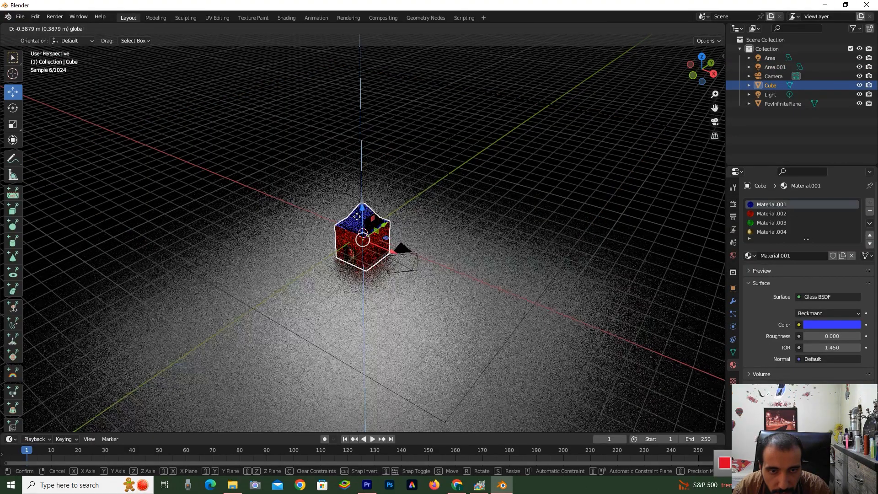
{"action": "left_click", "coordinate": [470, 181]}
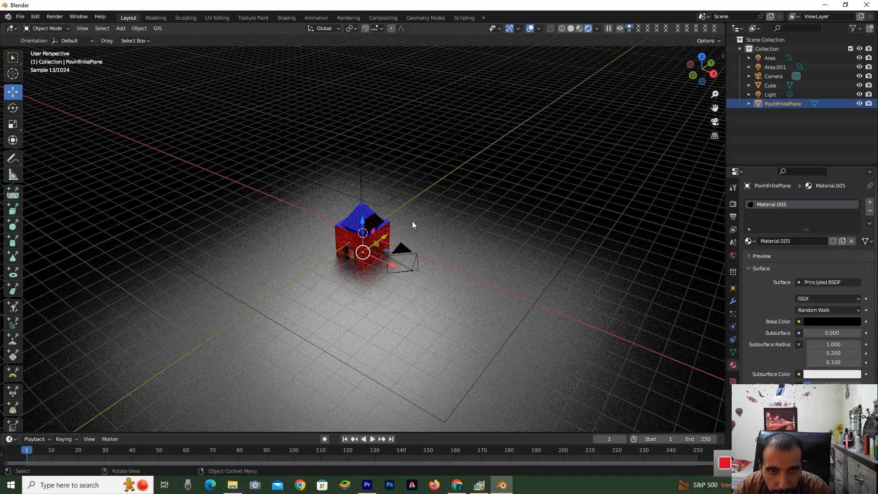
{"action": "scroll", "coordinate": [413, 224], "scroll_direction": "up", "scroll_amount": 1}
{"action": "left_click", "coordinate": [368, 223]}
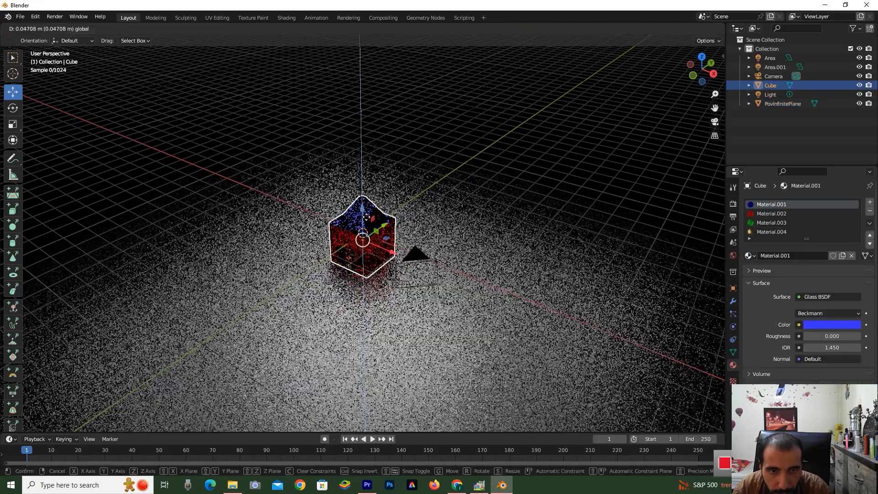
{"action": "left_click", "coordinate": [426, 171]}
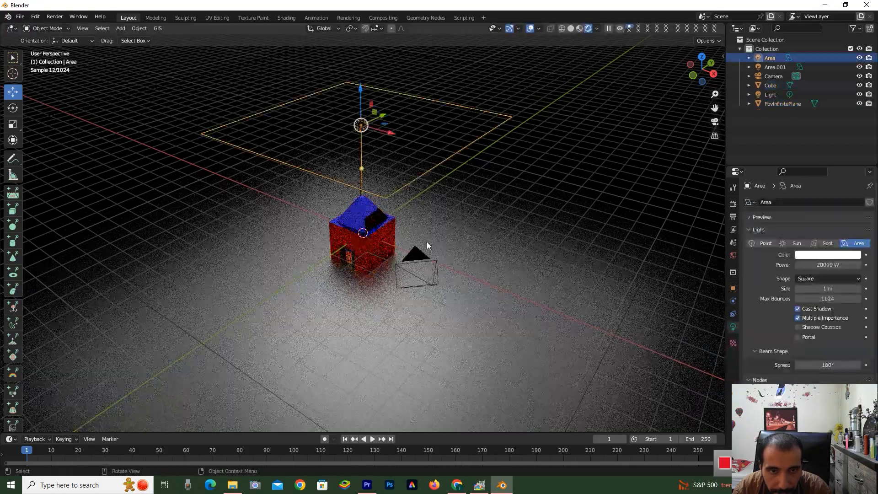
Fine-tune the house's height along Z so its base rests on the ground plane
{"action": "left_click_drag", "start_coordinate": [690, 76], "coordinate": [712, 55]}
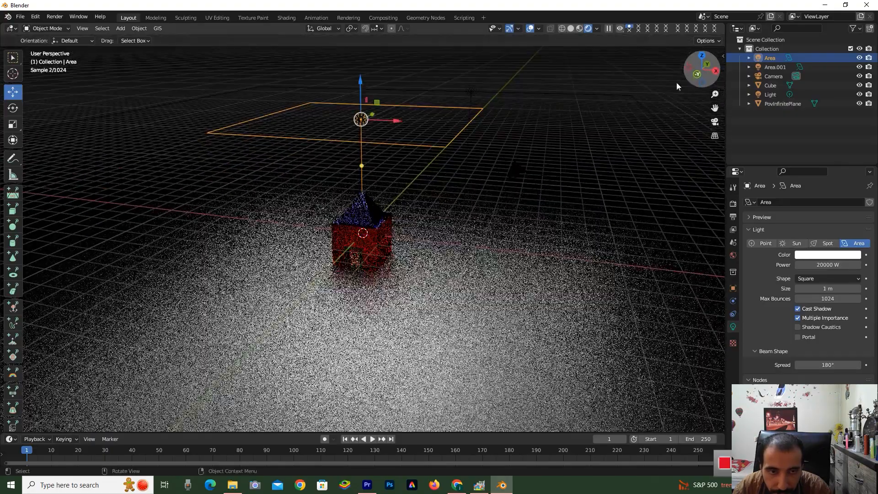
{"action": "scroll", "coordinate": [544, 208], "scroll_direction": "up", "scroll_amount": 2}
{"action": "left_click", "coordinate": [376, 237]}
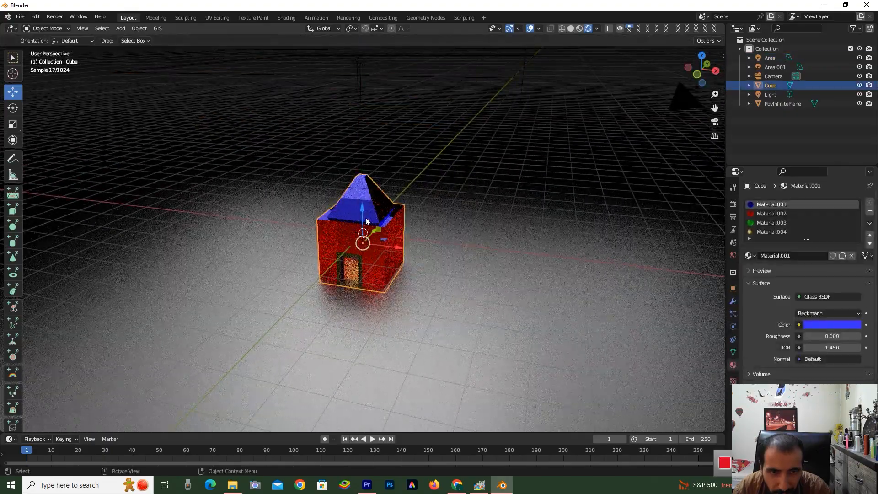
{"action": "left_click_drag", "start_coordinate": [364, 216], "coordinate": [363, 211]}
{"action": "left_click", "coordinate": [436, 195]}
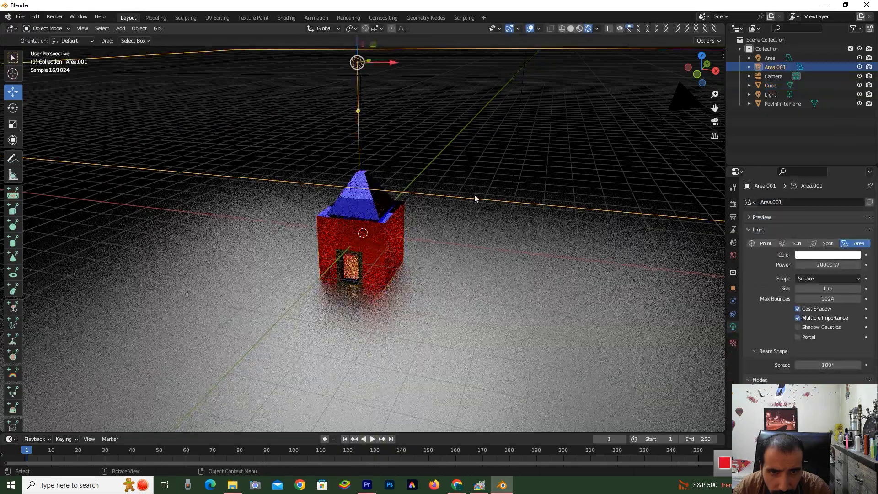
{"action": "left_click", "coordinate": [393, 229]}
{"action": "left_click_drag", "start_coordinate": [361, 206], "coordinate": [360, 208]}
Align the camera to a front view of the house, and re-align it to a higher corner view
{"action": "left_click_drag", "start_coordinate": [706, 80], "coordinate": [662, 80]}
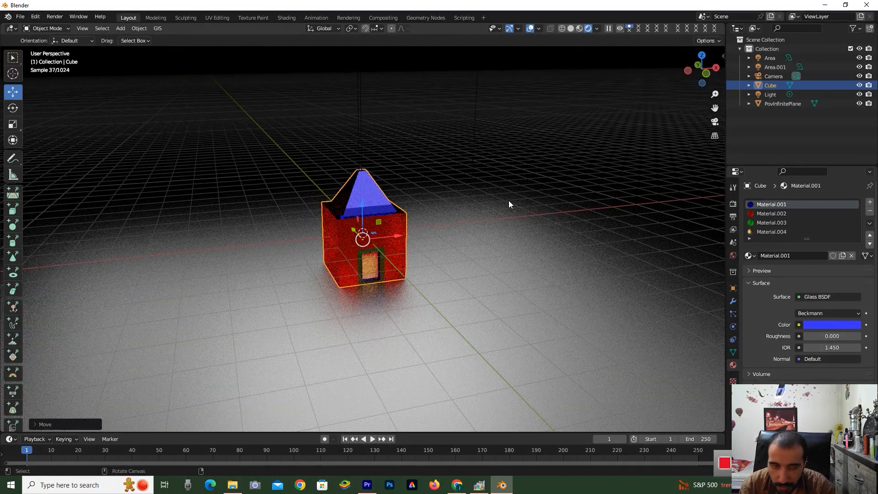
{"action": "key", "text": "KP_0"}
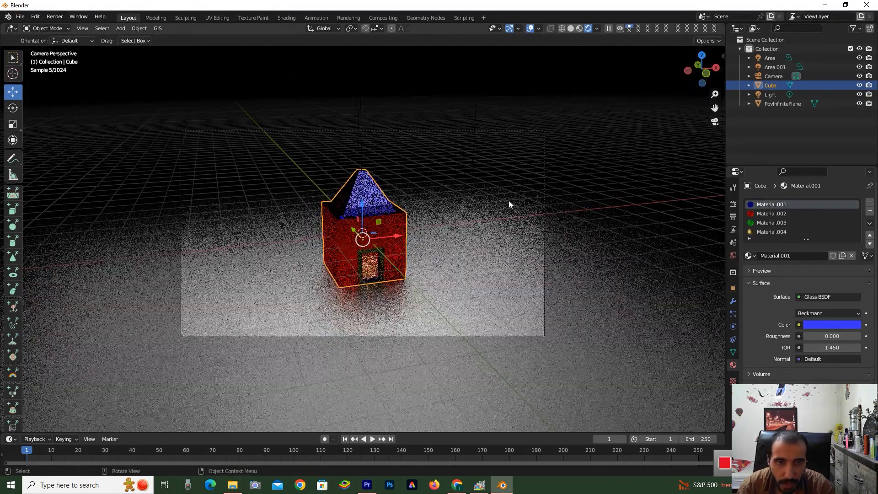
{"action": "left_click", "coordinate": [403, 334]}
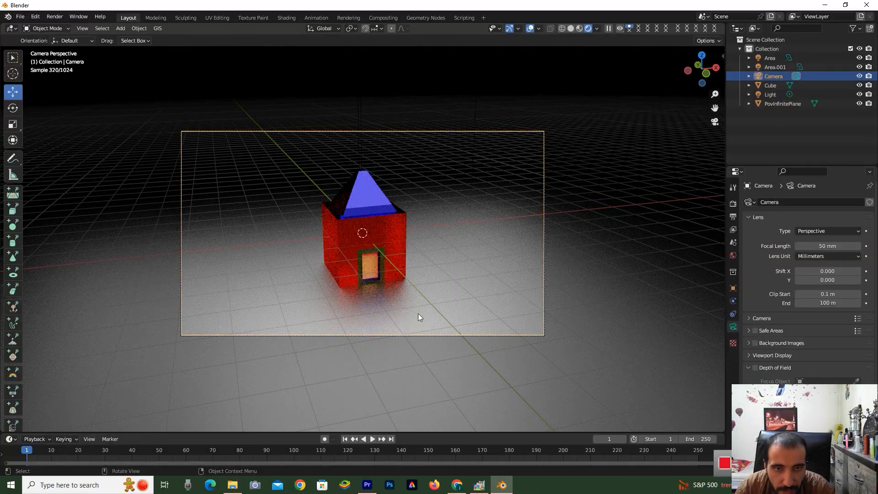
{"action": "left_click_drag", "start_coordinate": [700, 69], "coordinate": [680, 96]}
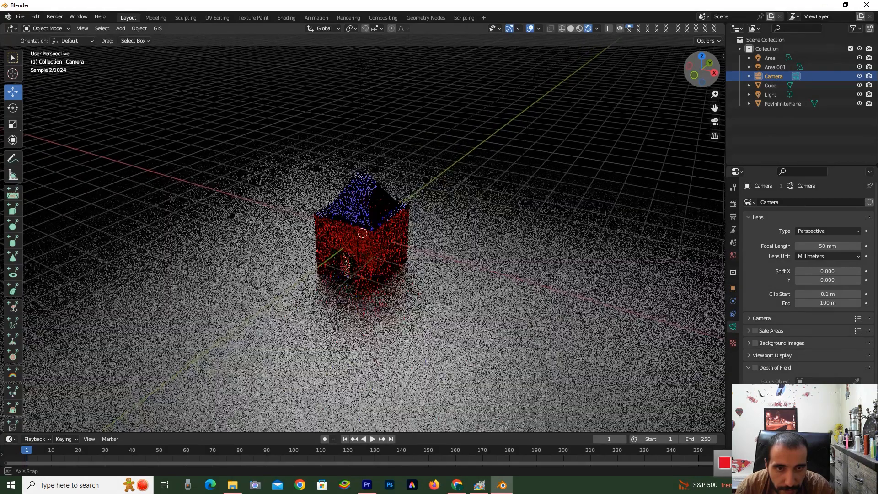
{"action": "key", "text": "KP_0"}
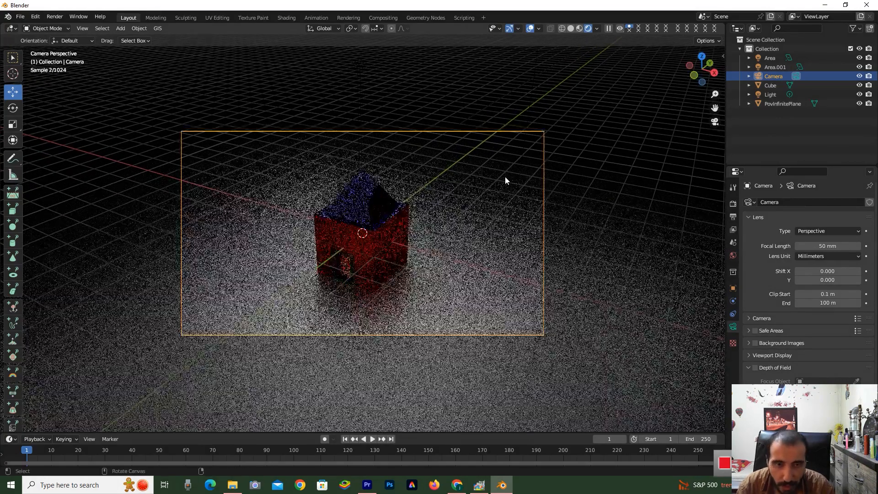
Duplicate the first area light and move the copy along Y towards the front of the house
{"action": "left_click", "coordinate": [362, 161]}
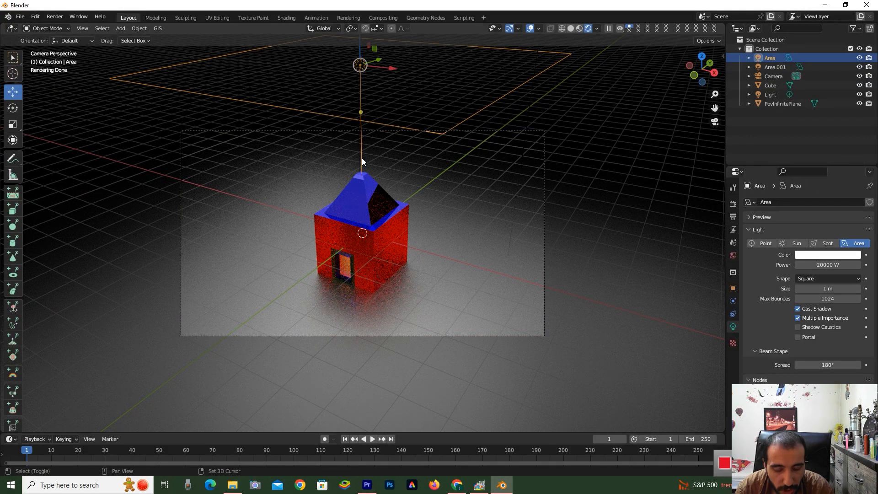
{"action": "key", "text": "shift+d"}
{"action": "right_click", "coordinate": [362, 161]}
{"action": "left_click_drag", "start_coordinate": [377, 63], "coordinate": [357, 106]}
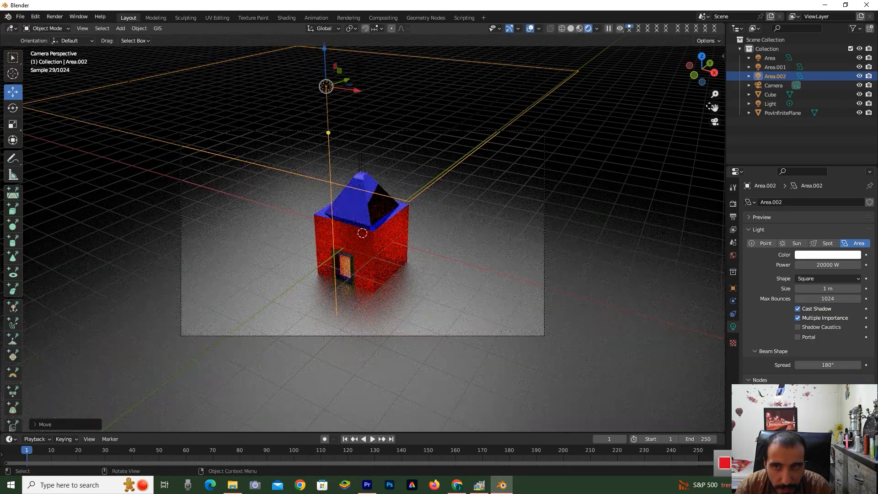
Align the camera to a wider elevated view of the house's door side and render the image
{"action": "left_click_drag", "start_coordinate": [704, 85], "coordinate": [684, 70]}
{"action": "scroll", "coordinate": [563, 156], "scroll_direction": "down", "scroll_amount": 2}
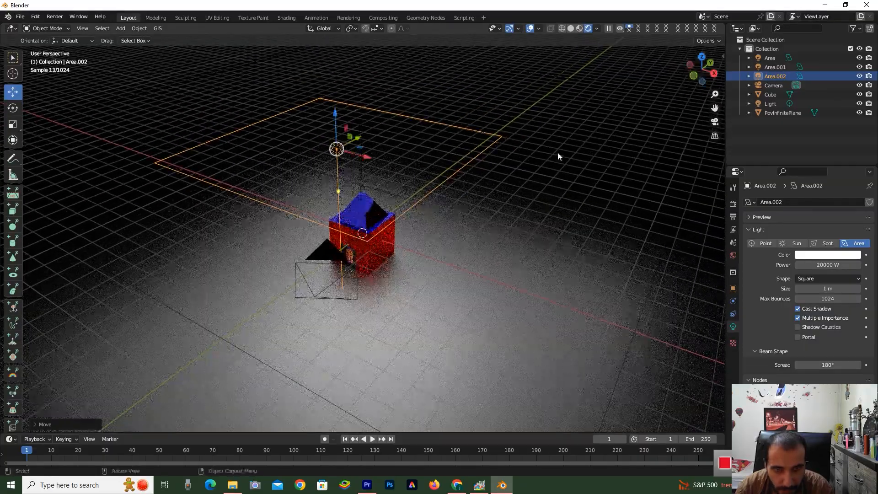
{"action": "key", "text": "KP_0"}
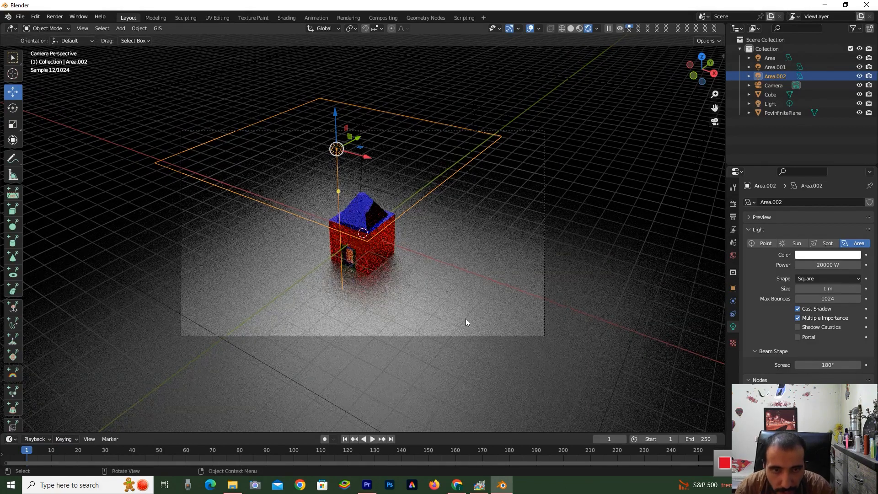
{"action": "left_click", "coordinate": [447, 335]}
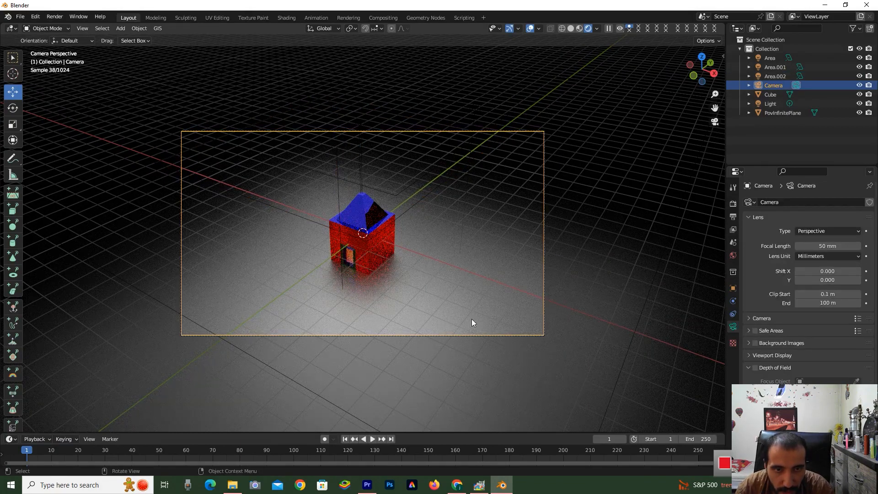
{"action": "left_click_drag", "start_coordinate": [701, 68], "coordinate": [696, 67]}
{"action": "key", "text": "KP_0"}
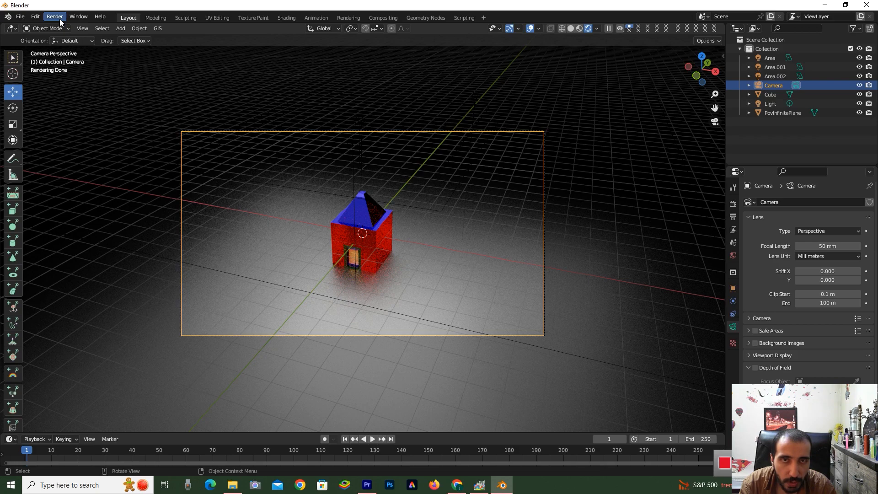
{"action": "key", "text": "F12"}
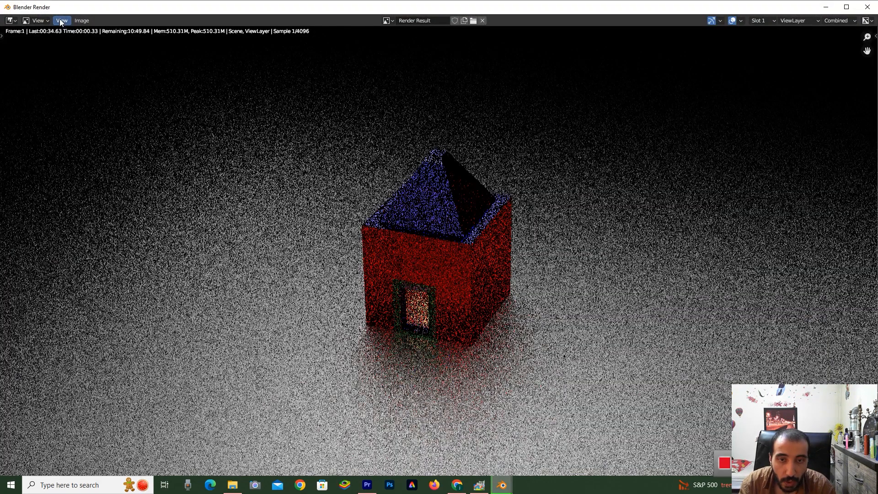